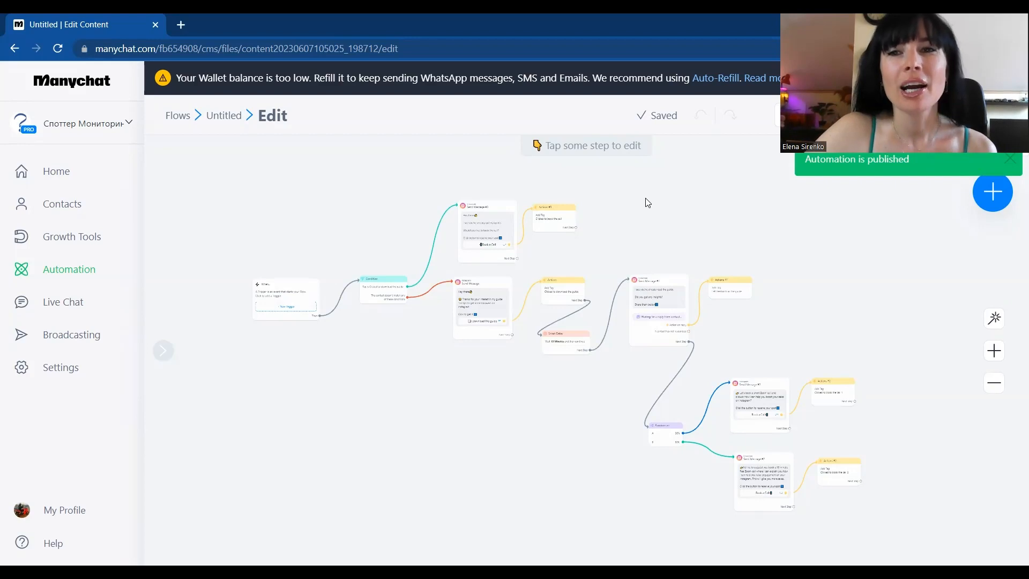
Step: Add an Instagram trigger for users commenting on your Post or Reel to the flow's starting step
{"action": "left_click_drag", "start_coordinate": [646, 202], "coordinate": [747, 168]}
{"action": "left_click_drag", "start_coordinate": [425, 356], "coordinate": [443, 357]}
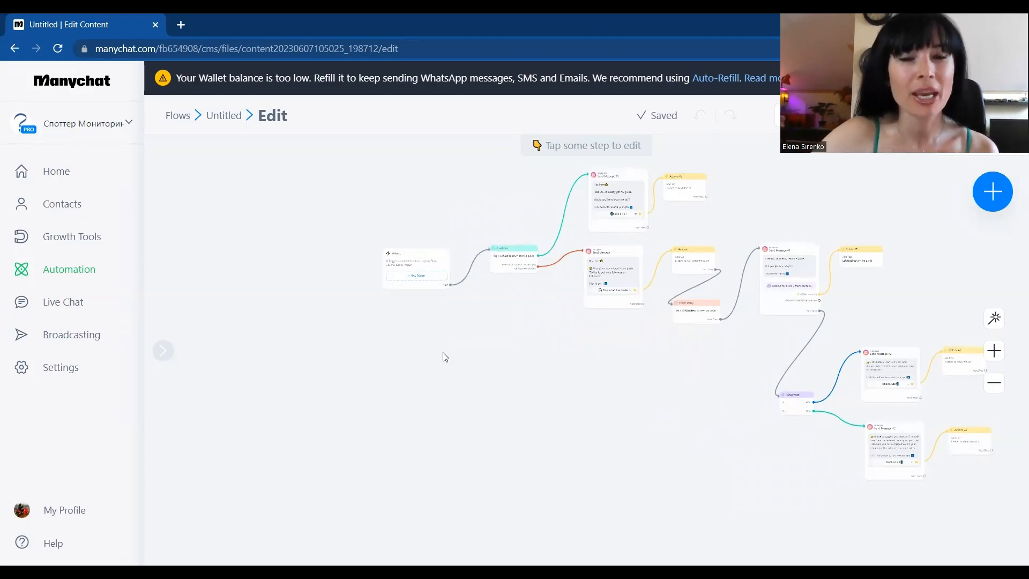
{"action": "scroll", "coordinate": [379, 221], "scroll_direction": "up", "scroll_amount": 5}
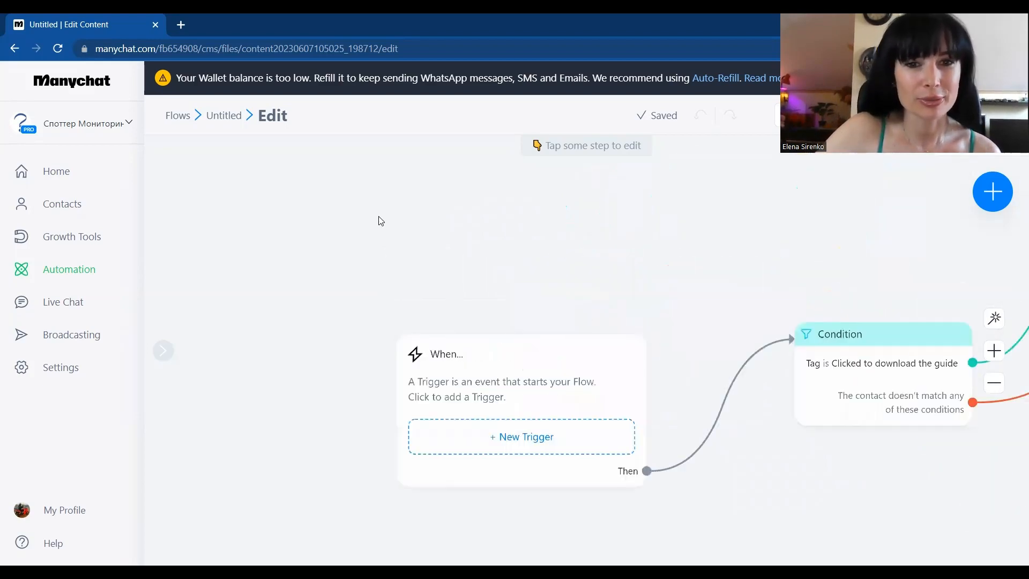
{"action": "scroll", "coordinate": [497, 292], "scroll_direction": "down", "scroll_amount": 5}
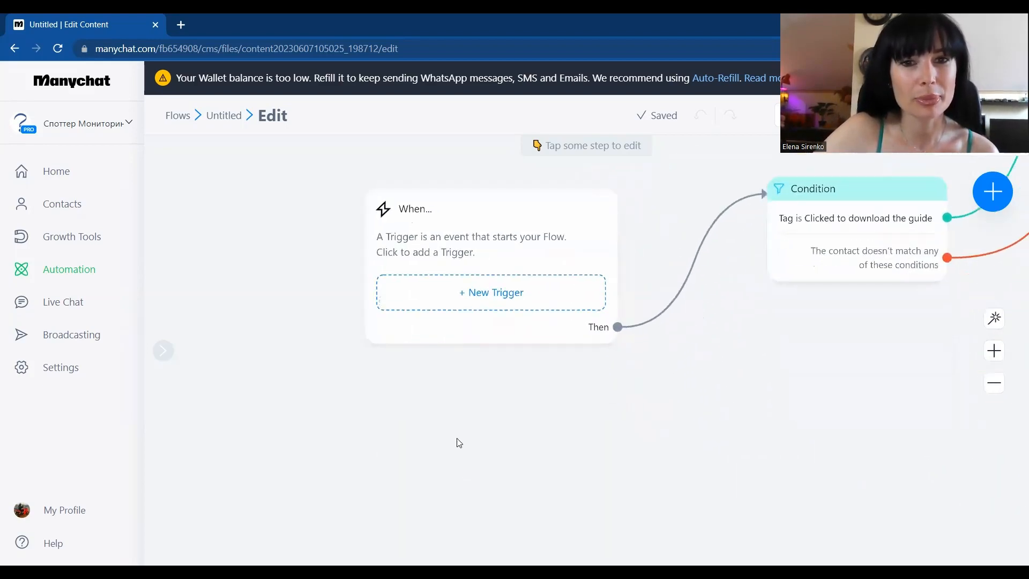
{"action": "left_click", "coordinate": [470, 298]}
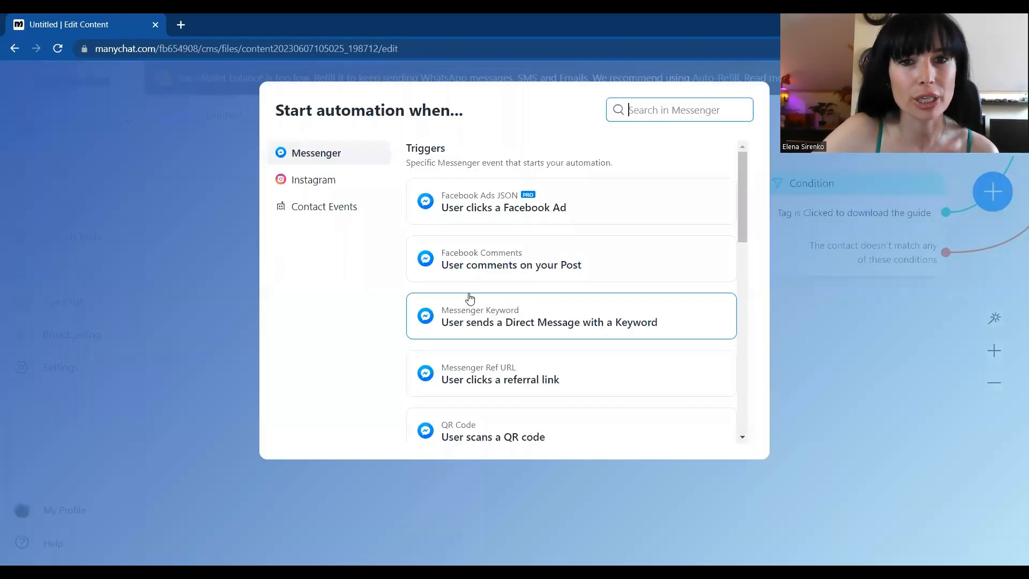
{"action": "left_click", "coordinate": [299, 185]}
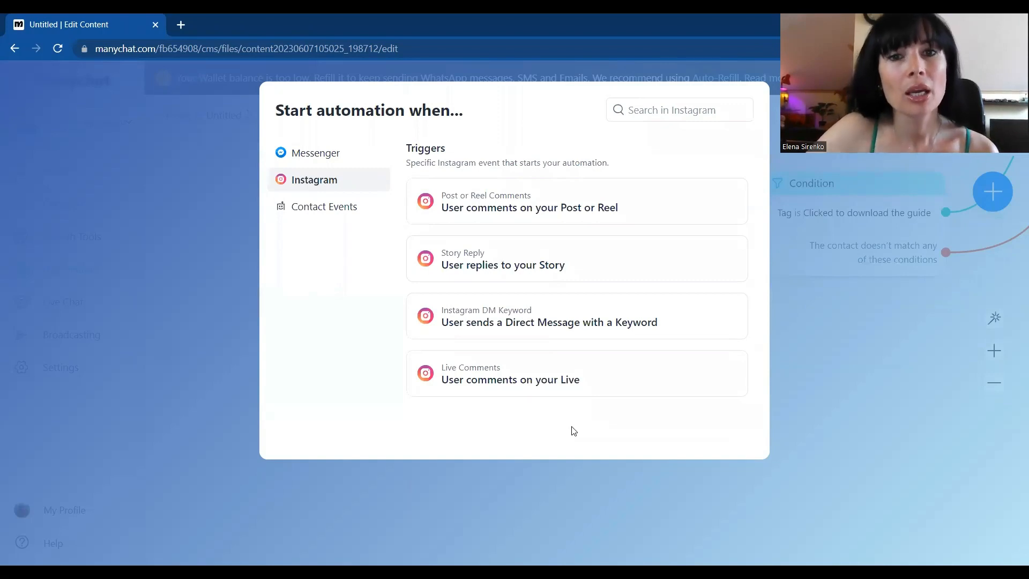
{"action": "left_click", "coordinate": [548, 194]}
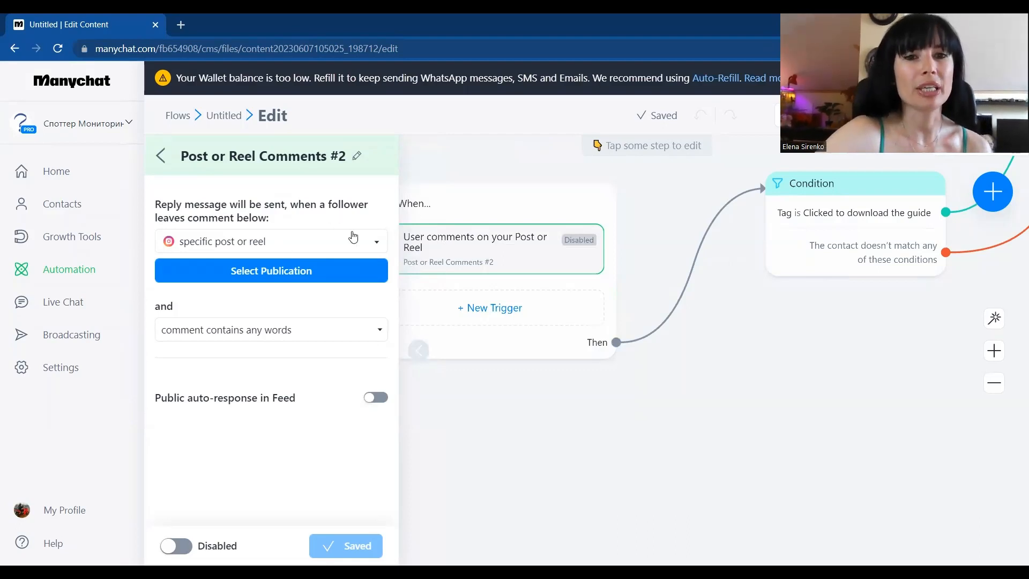
Step: Set the trigger to any post or reel and to comments containing specific words
{"action": "left_click", "coordinate": [378, 243]}
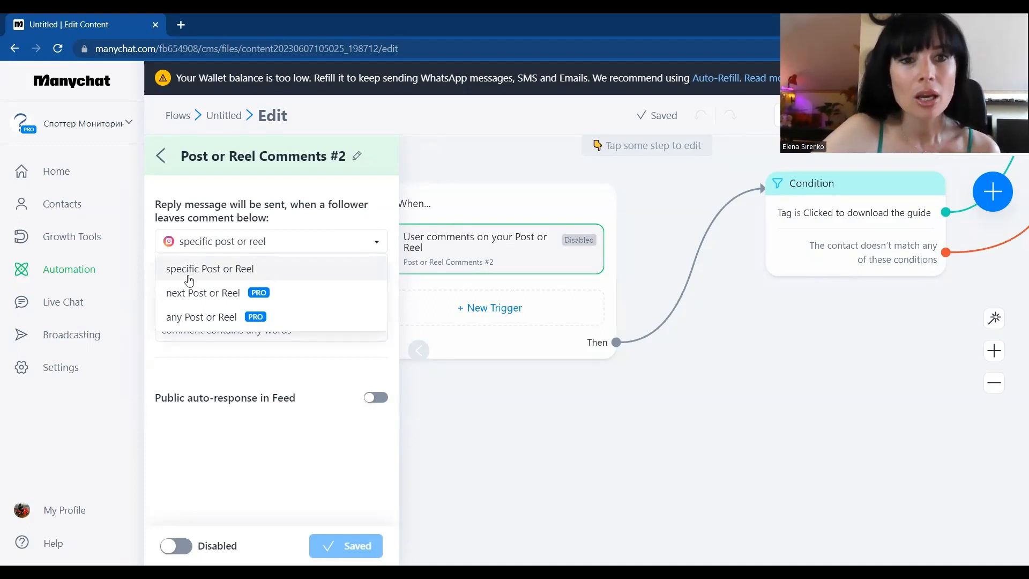
{"action": "left_click", "coordinate": [205, 320]}
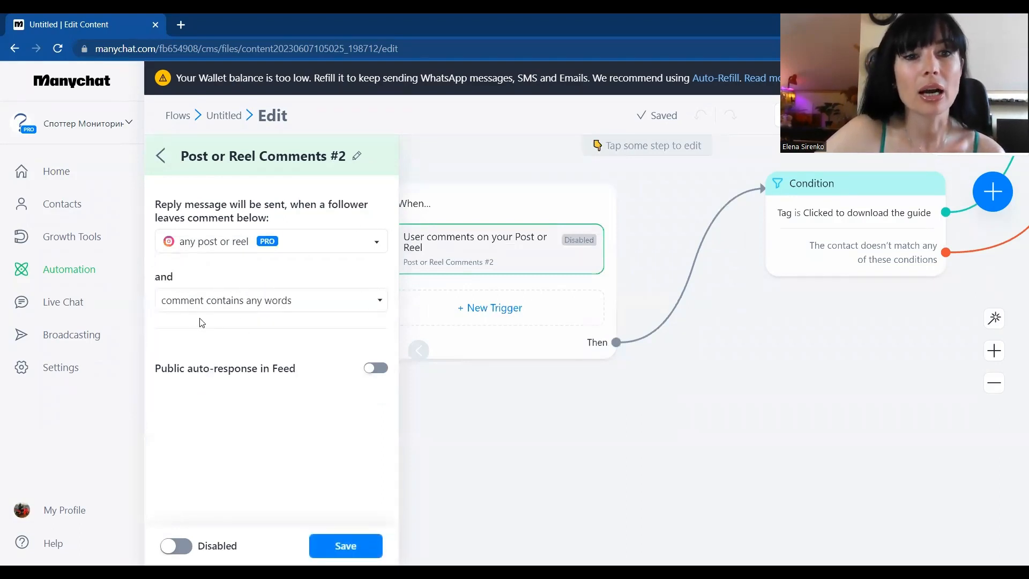
{"action": "left_click", "coordinate": [378, 303]}
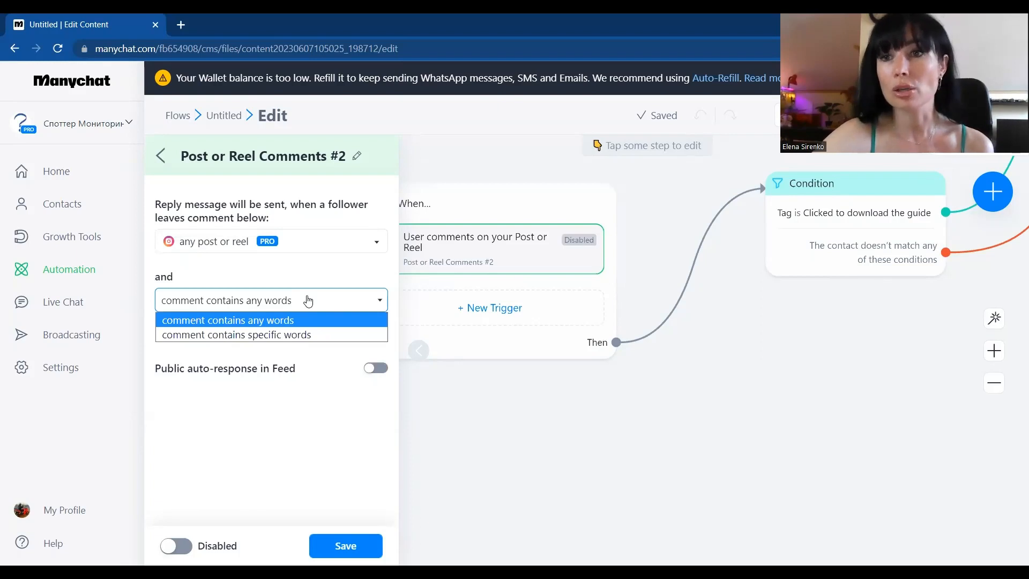
{"action": "left_click", "coordinate": [249, 335]}
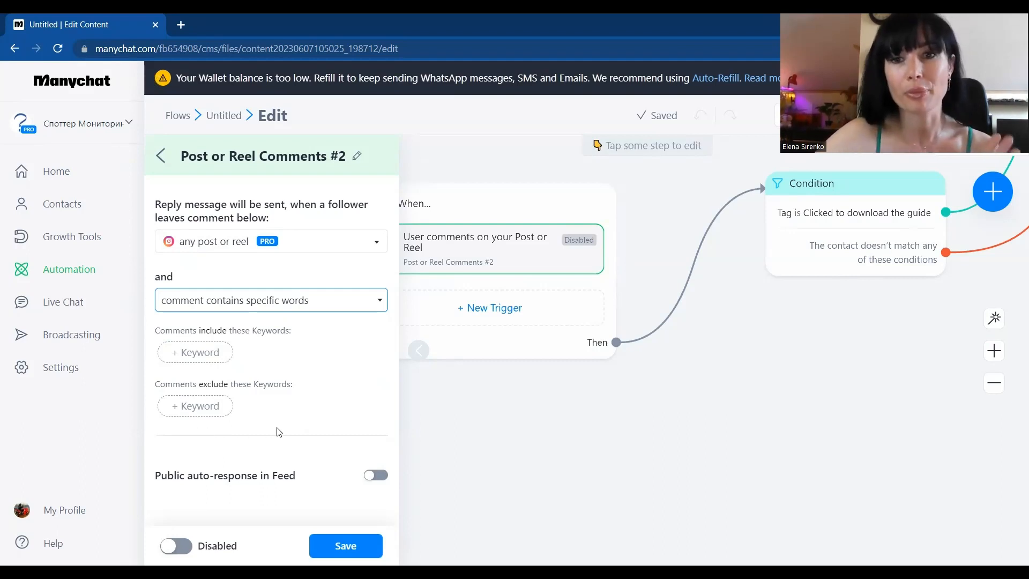
Step: Add FRIEND as an excluded comment keyword and potato as an included one
{"action": "left_click", "coordinate": [184, 405]}
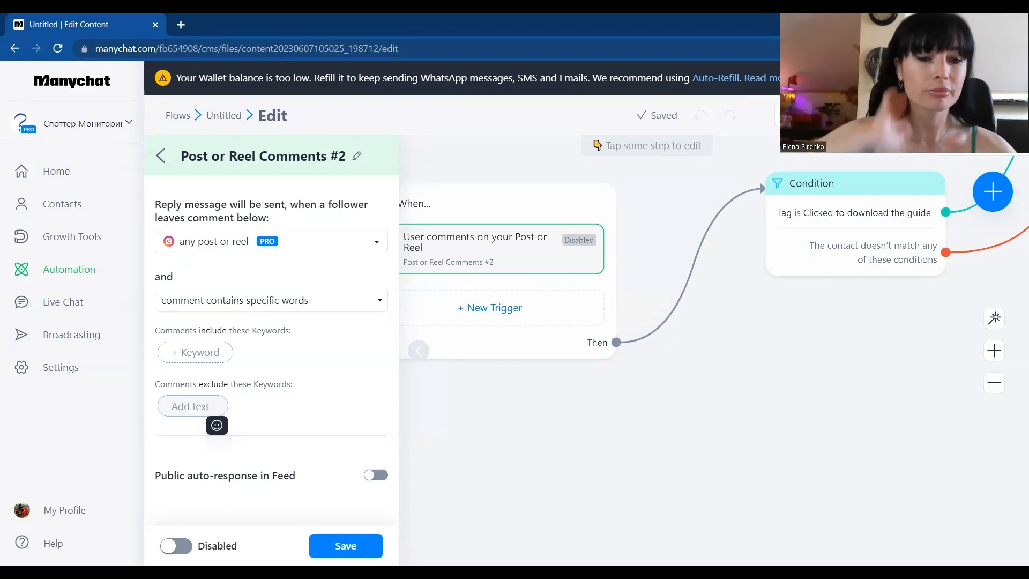
{"action": "type", "text": "FRIEND"}
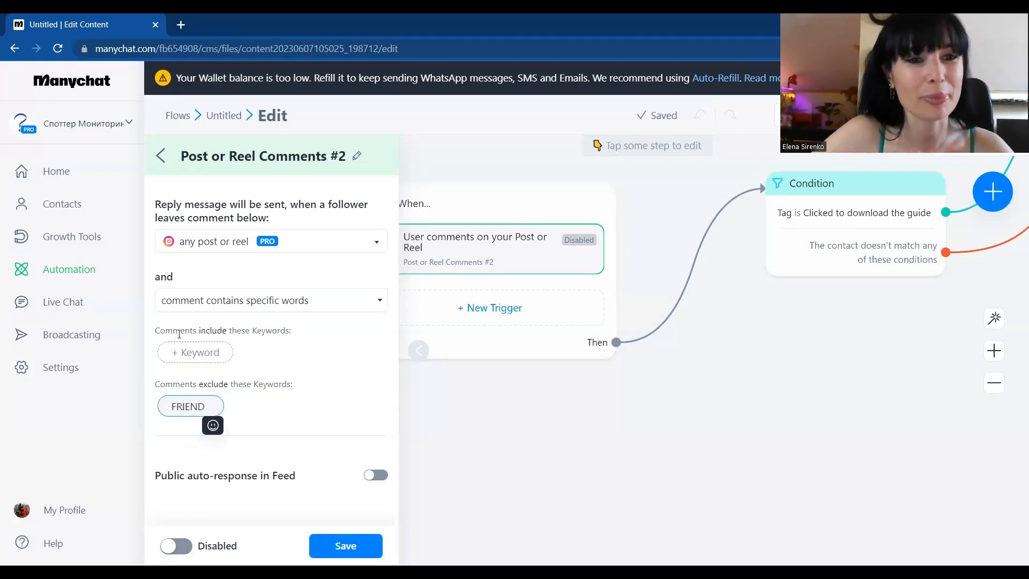
{"action": "left_click", "coordinate": [184, 352]}
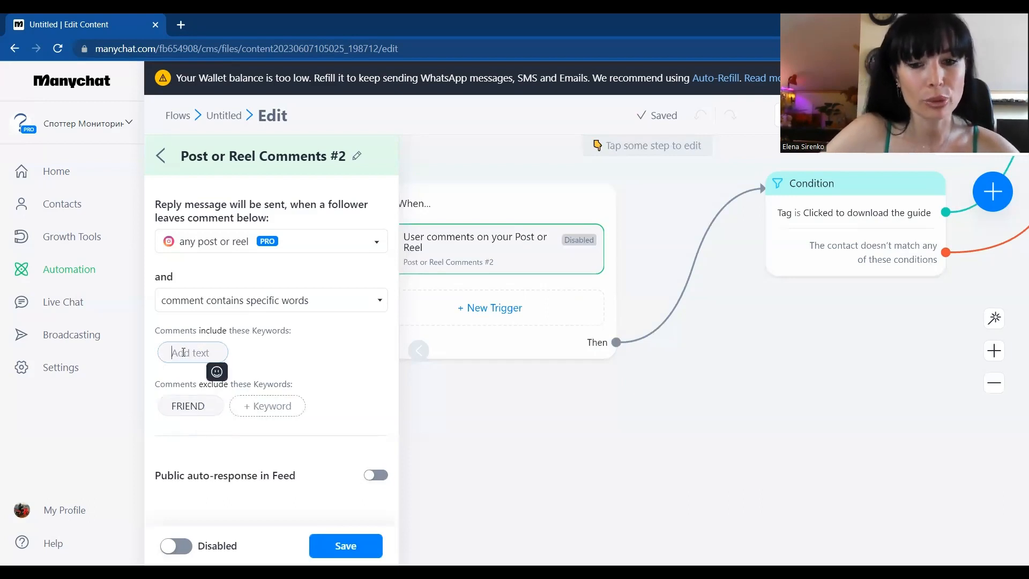
{"action": "type", "text": "potato"}
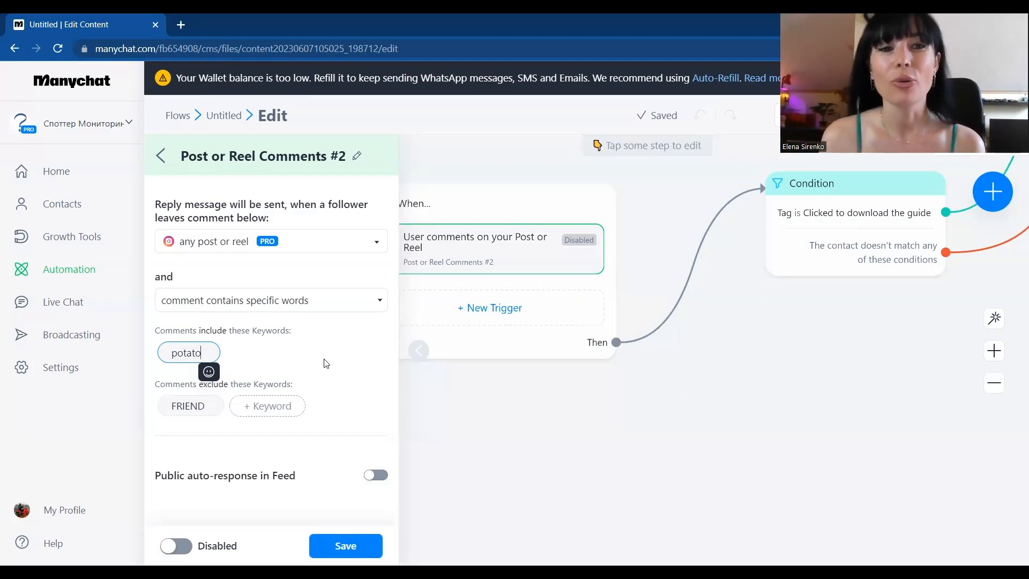
{"action": "left_click", "coordinate": [302, 361]}
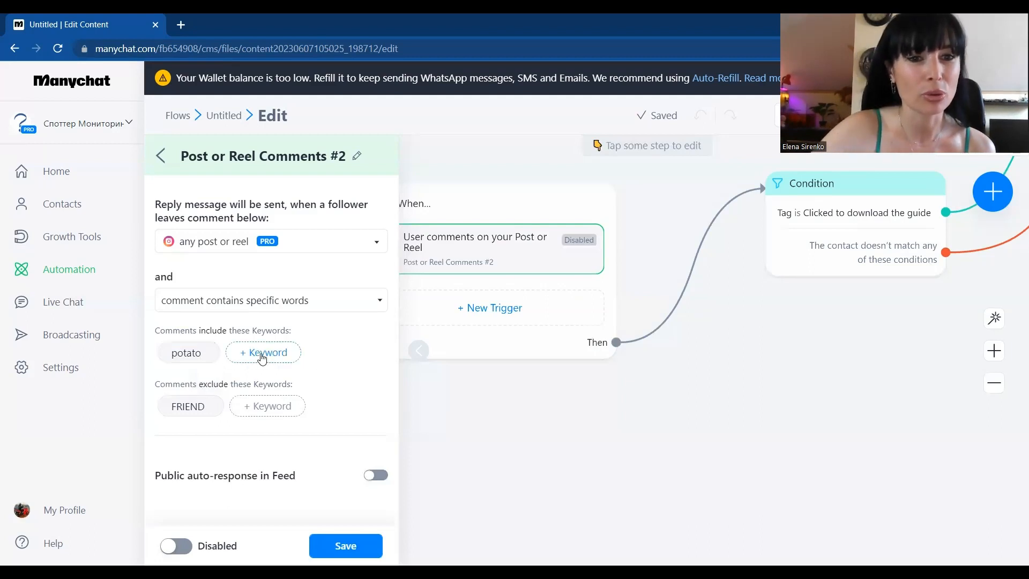
Step: Add 100DMS and USbotmaker to the keywords that comments must include
{"action": "left_click", "coordinate": [261, 353]}
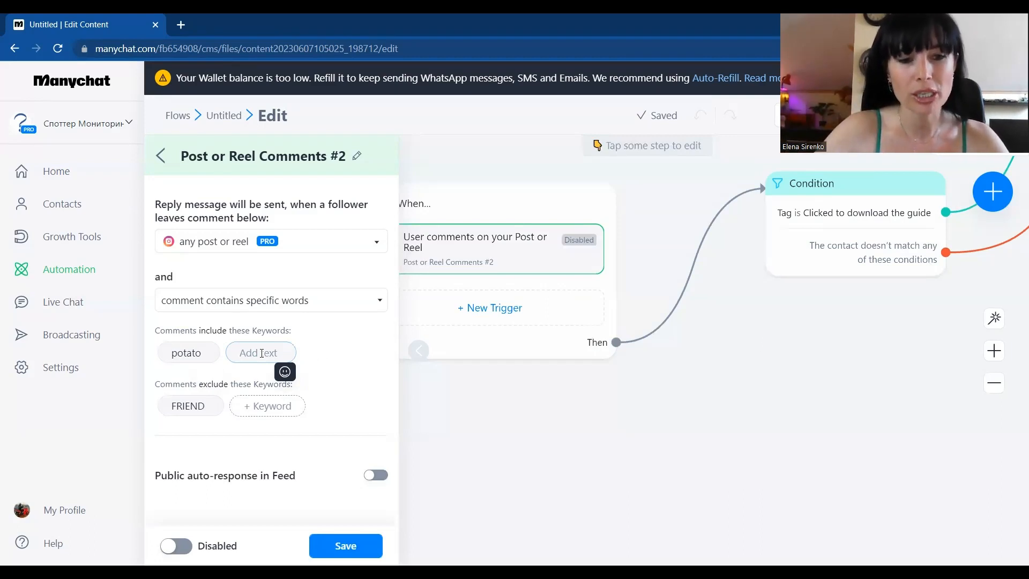
{"action": "type", "text": "100"}
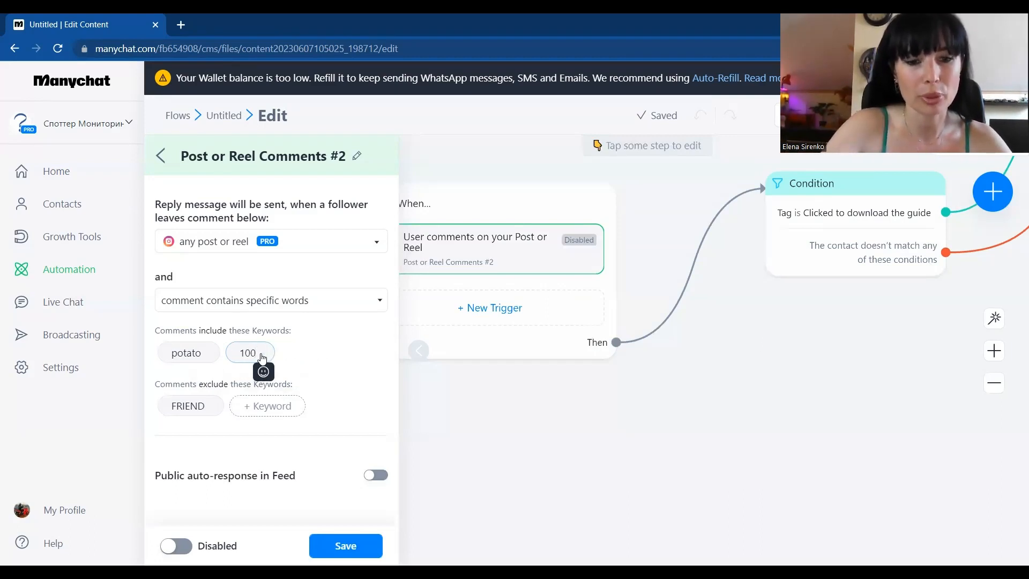
{"action": "type", "text": "DM"}
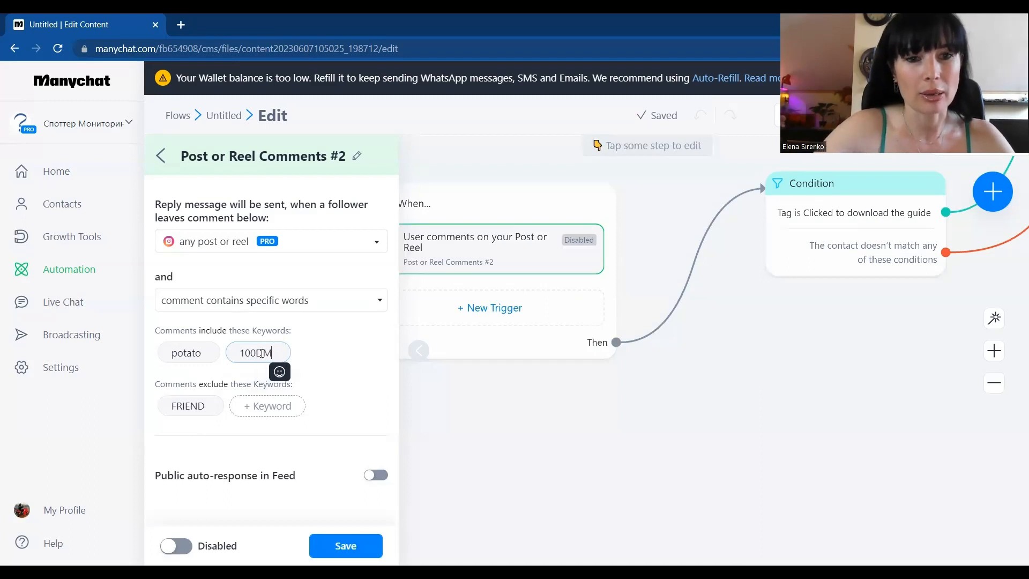
{"action": "type", "text": "S"}
{"action": "left_click", "coordinate": [345, 357]}
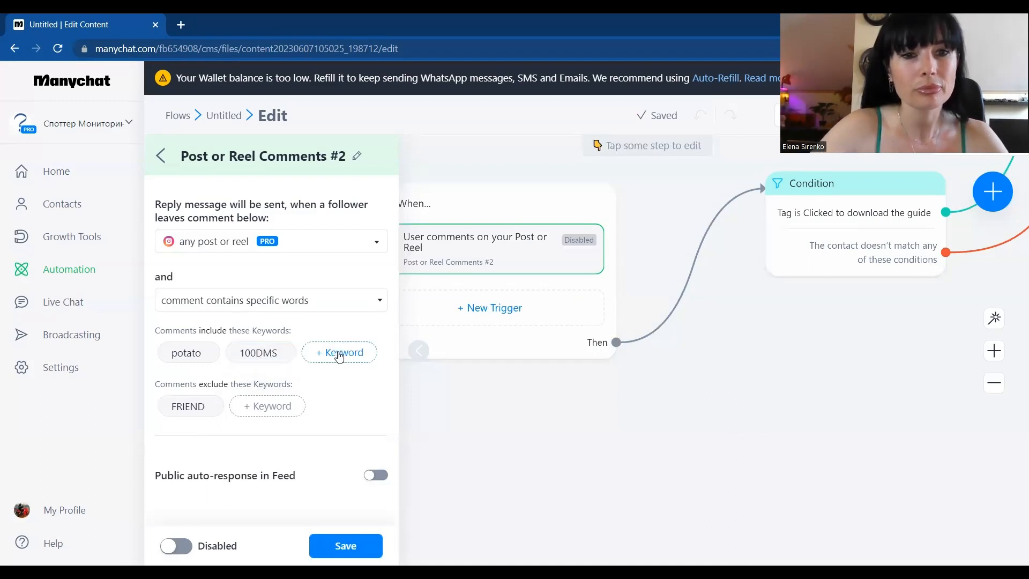
{"action": "left_click", "coordinate": [330, 349]}
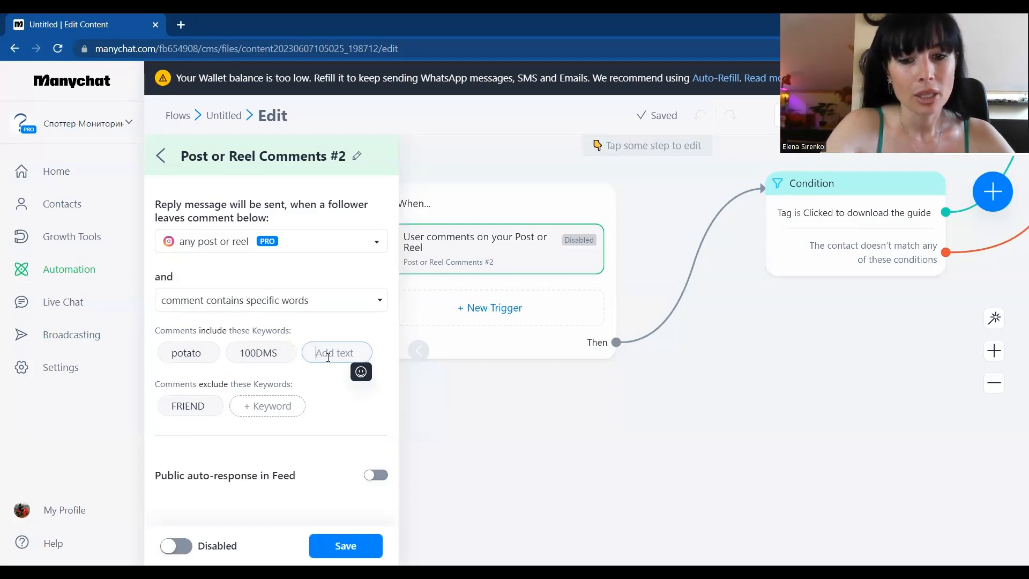
{"action": "type", "text": "US"}
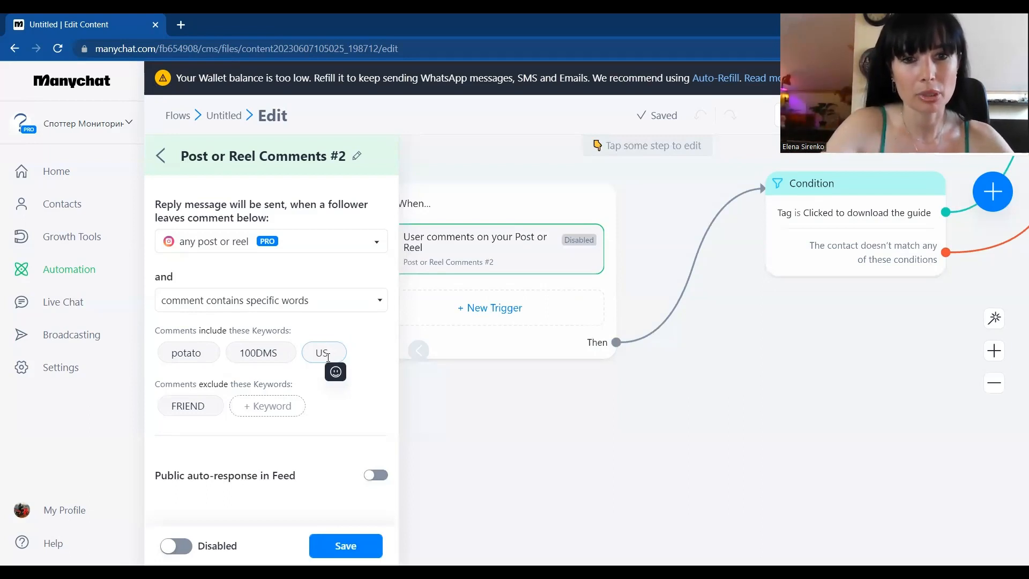
{"action": "type", "text": "botmaker"}
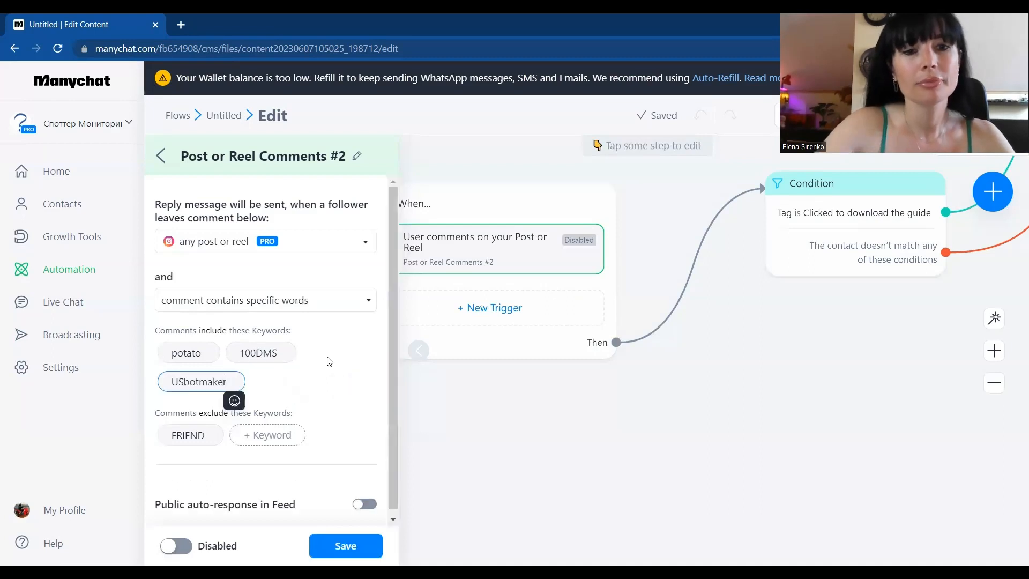
{"action": "left_click", "coordinate": [336, 387]}
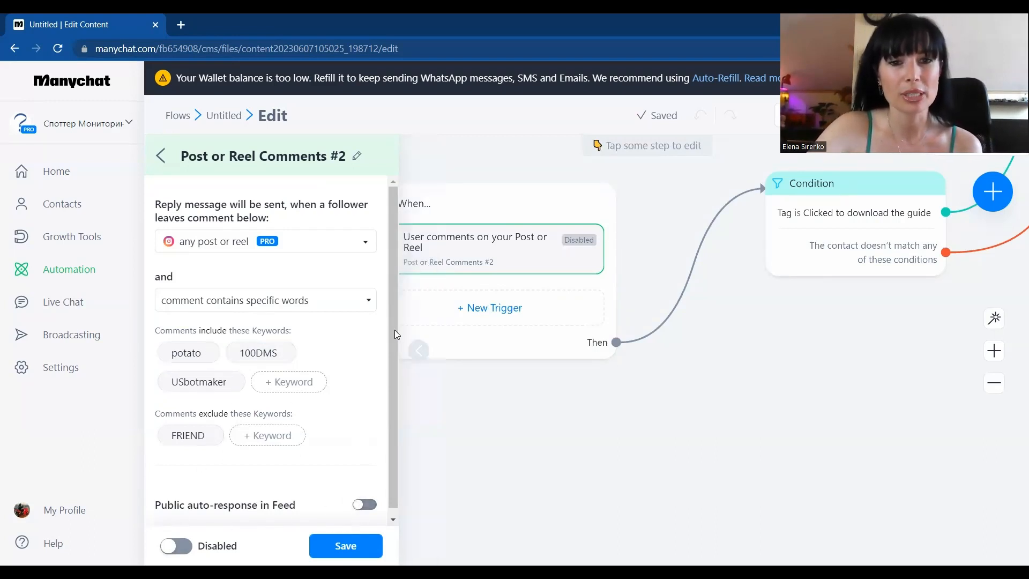
Step: Enable the public auto-response in feed and write the reply "Thanks🥰 I'му sent you a DM"
{"action": "left_click", "coordinate": [366, 506]}
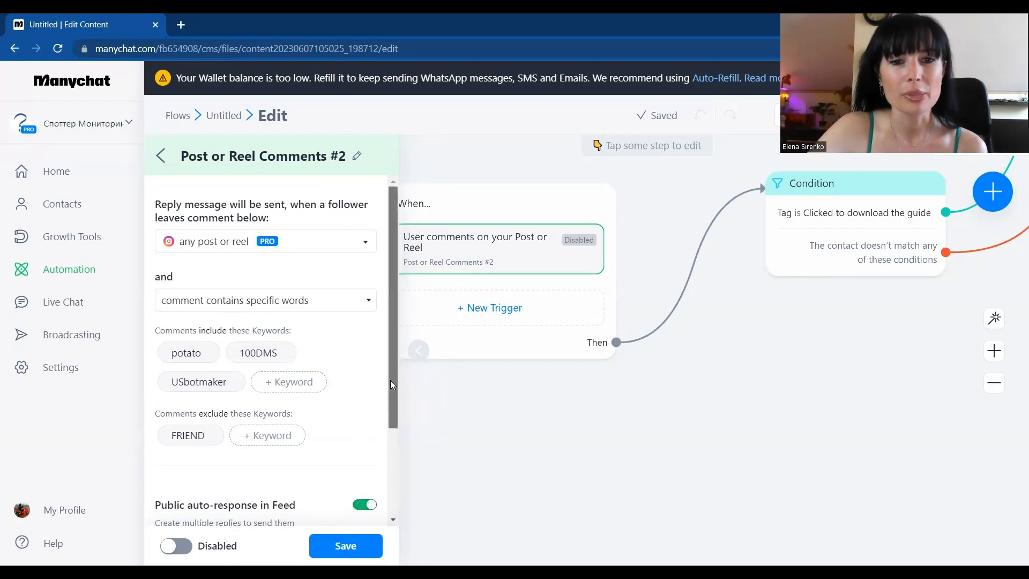
{"action": "left_click_drag", "start_coordinate": [390, 380], "coordinate": [394, 497]}
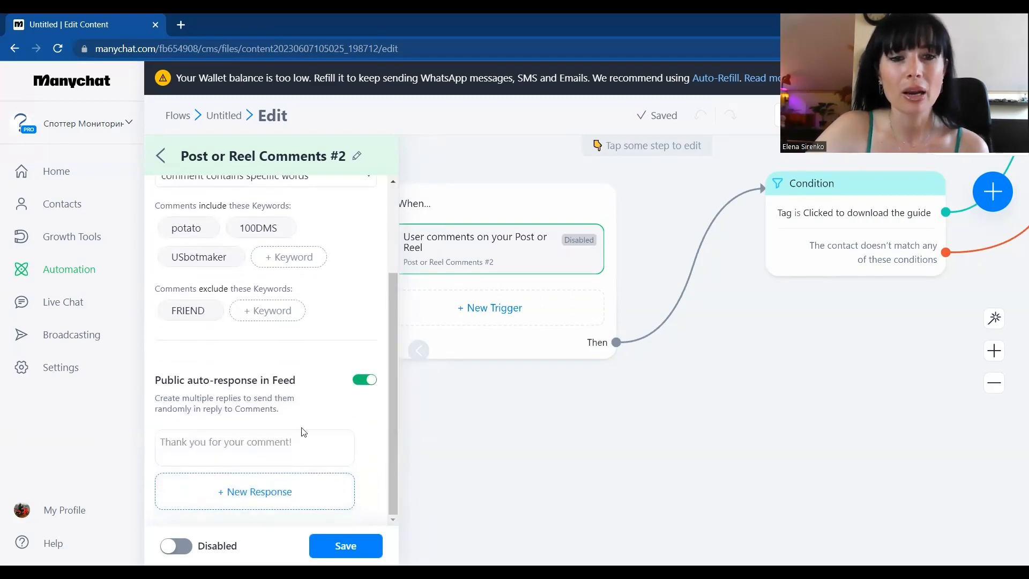
{"action": "left_click", "coordinate": [218, 450]}
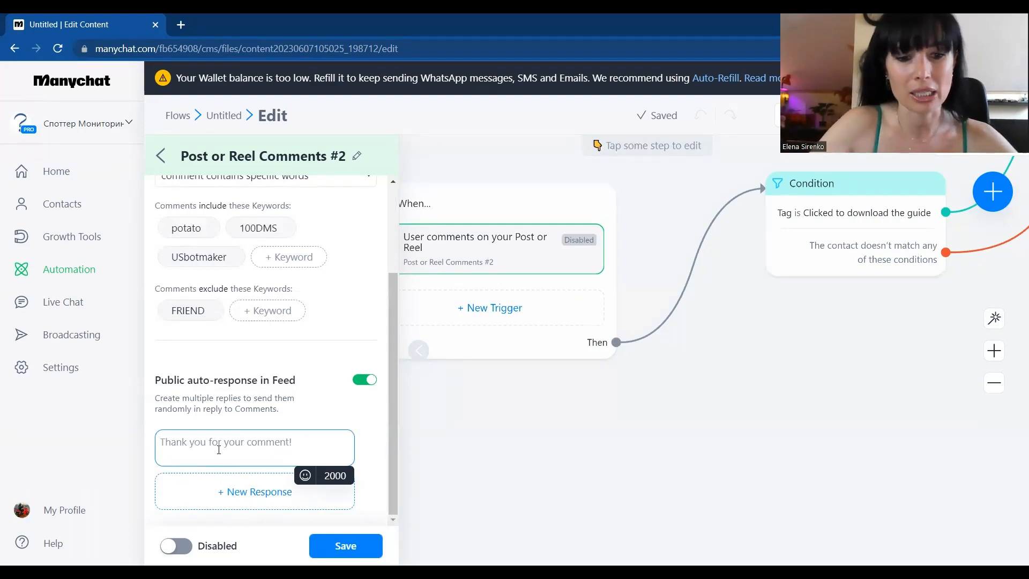
{"action": "type", "text": "Thanks"}
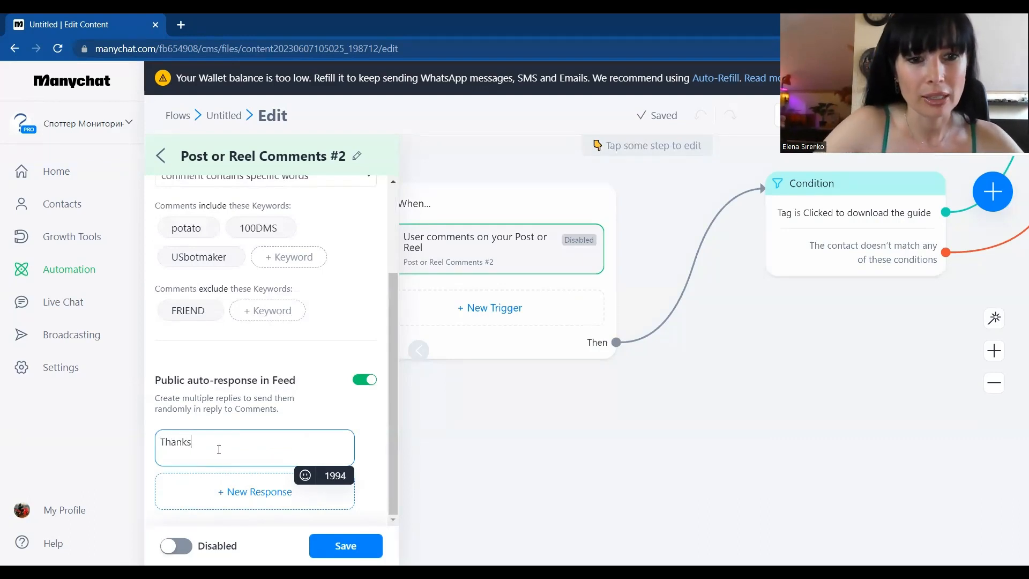
{"action": "left_click", "coordinate": [306, 476]}
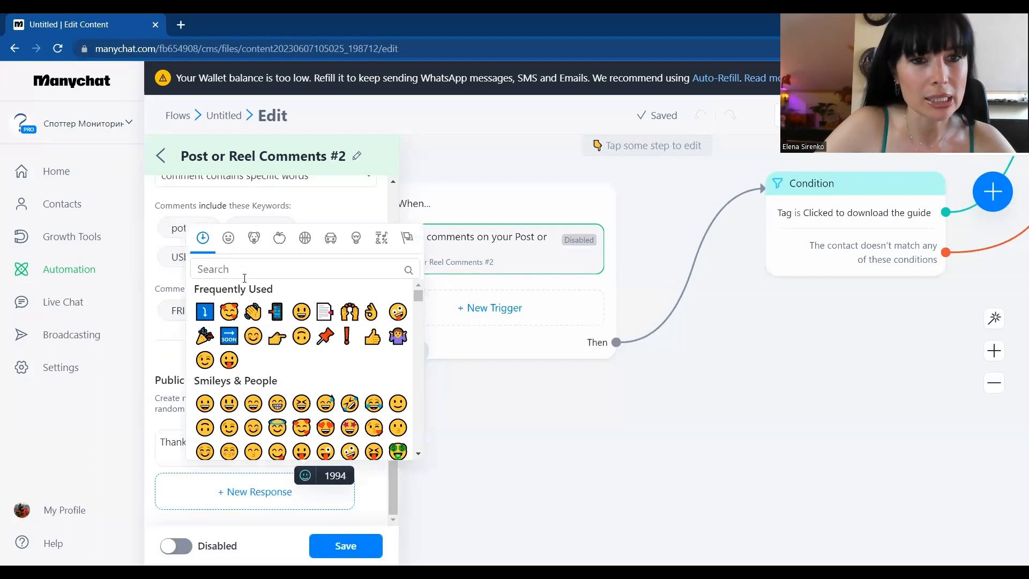
{"action": "left_click", "coordinate": [229, 314]}
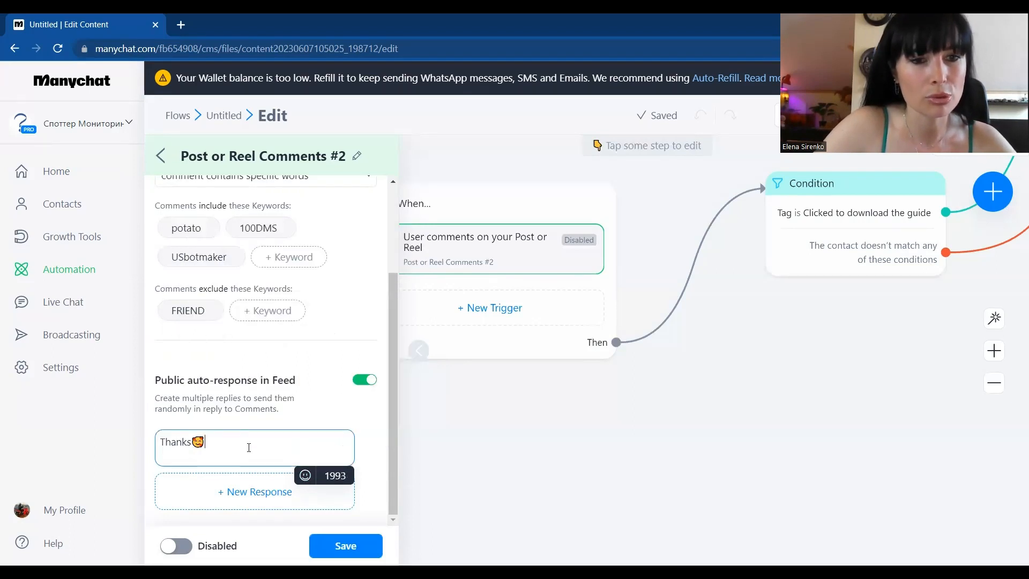
{"action": "type", "text": "I's"}
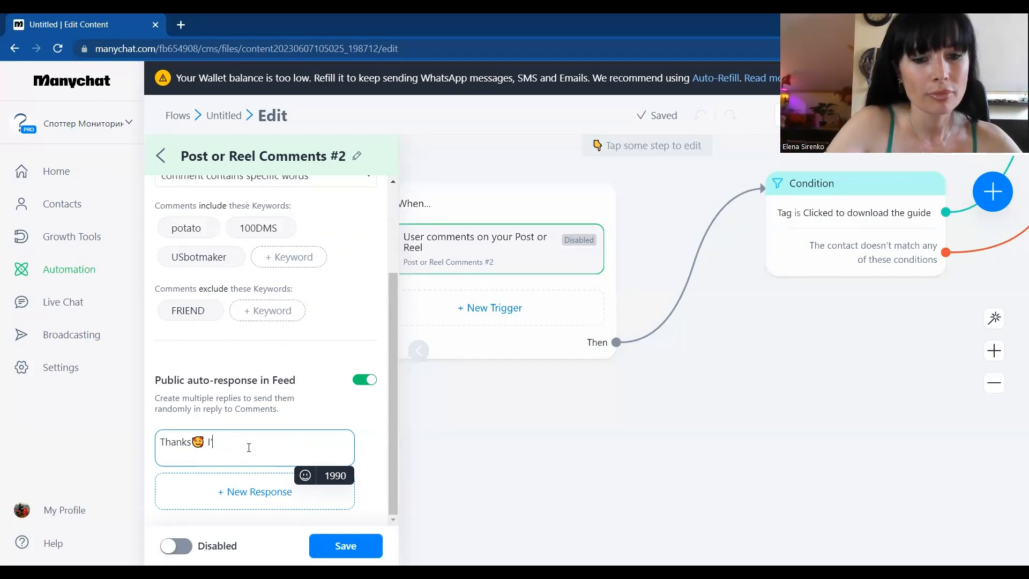
{"action": "type", "text": "my sent you a "}
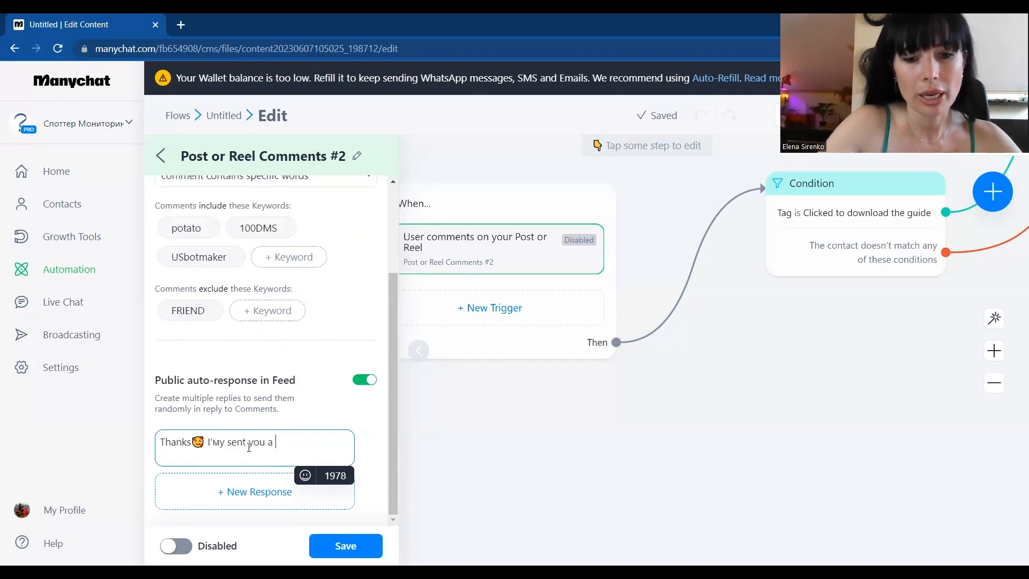
{"action": "type", "text": "DM"}
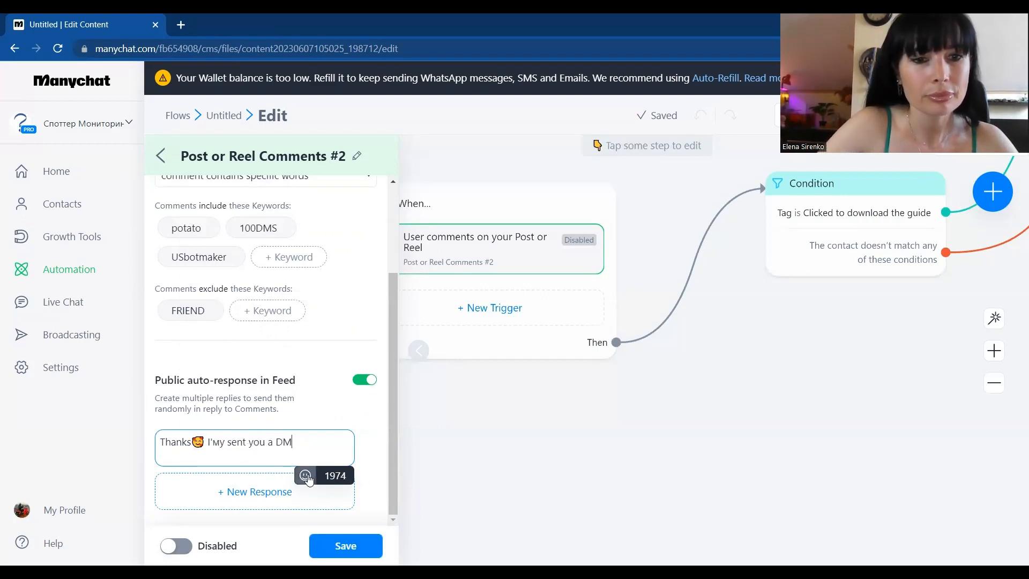
Step: Add a second, empty response and correct the first reply's wording to "I've sent you a DM"
{"action": "left_click", "coordinate": [228, 489]}
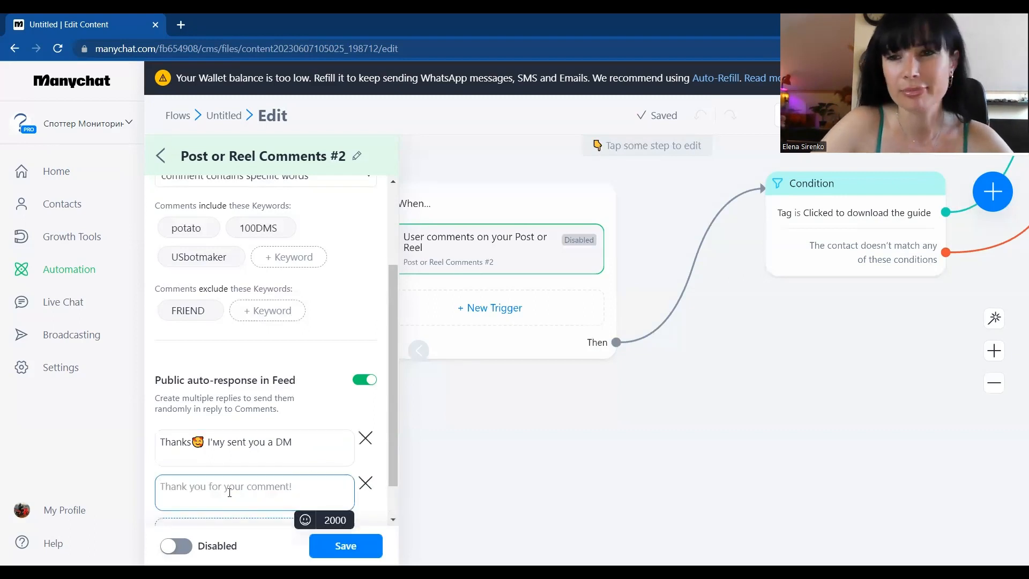
{"action": "left_click", "coordinate": [224, 441]}
{"action": "key", "text": "BackSpace"}
{"action": "key", "text": "BackSpace"}
{"action": "key", "text": "BackSpace"}
{"action": "key", "text": "BackSpace"}
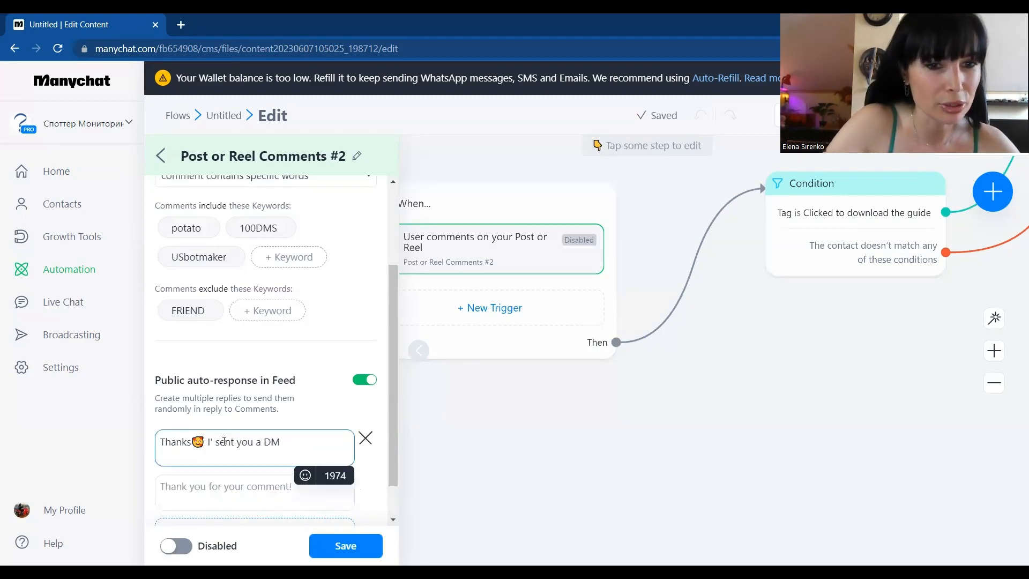
{"action": "type", "text": "I've"}
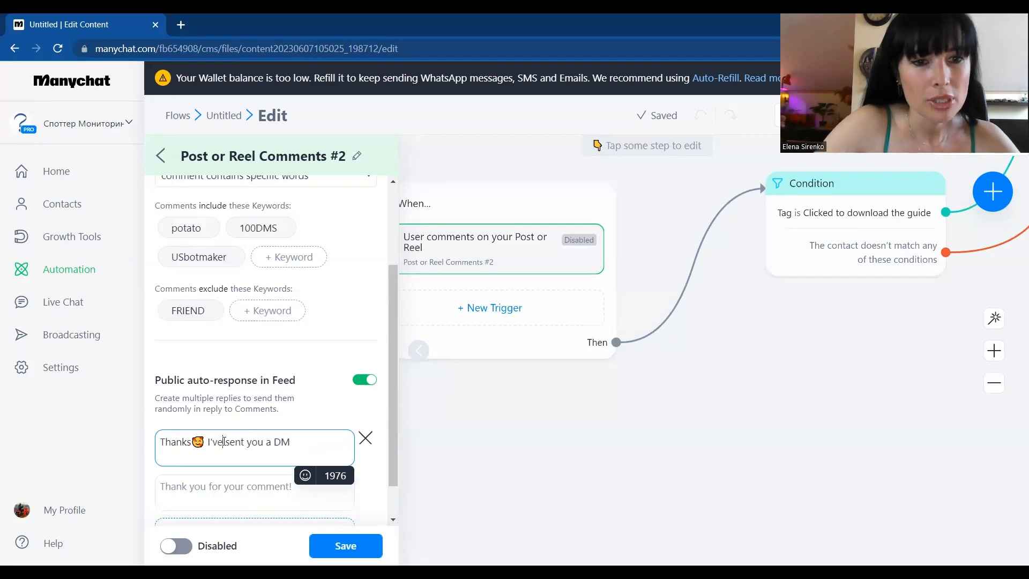
{"action": "left_click", "coordinate": [194, 487]}
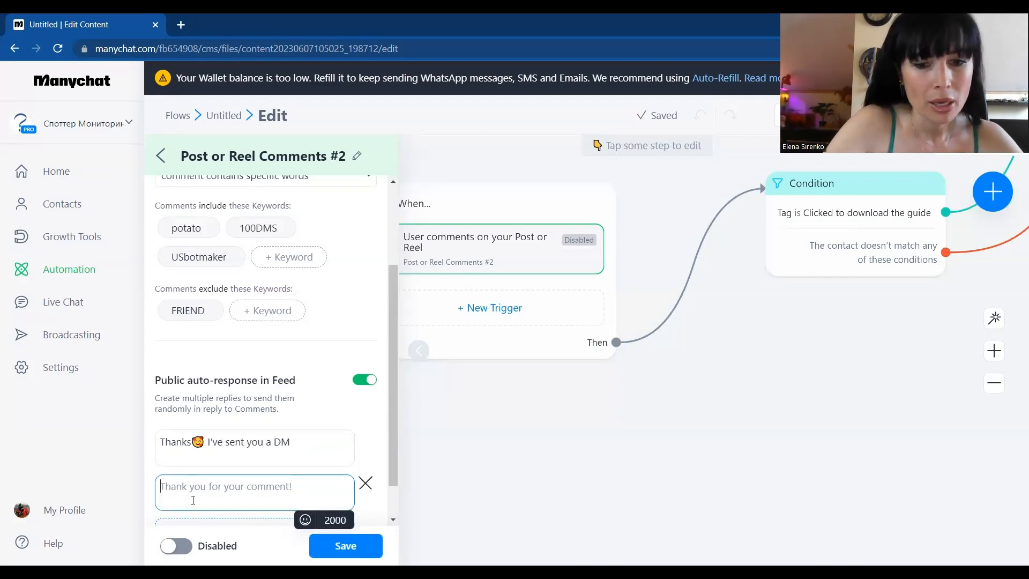
{"action": "type", "text": "Мрусл hou"}
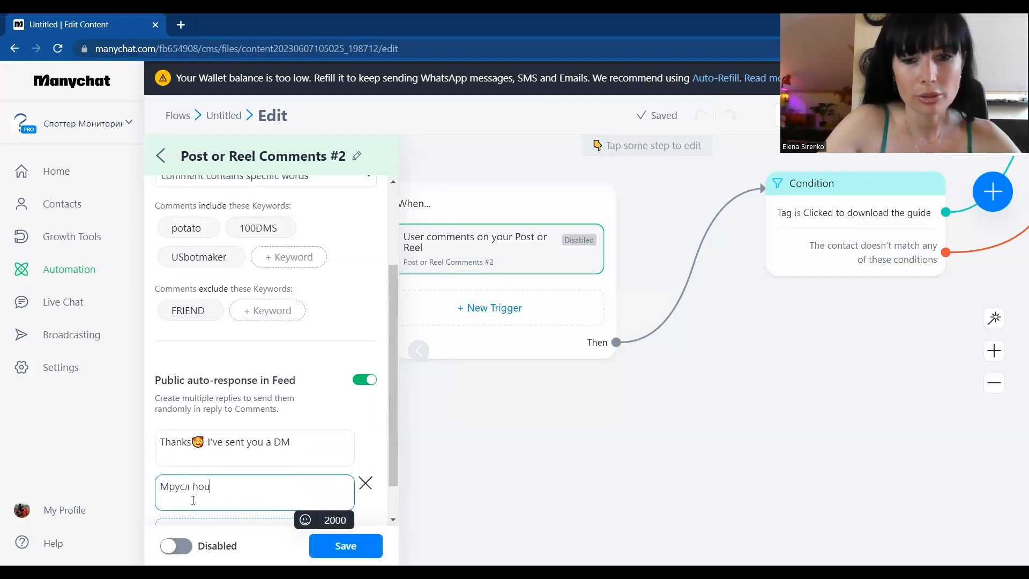
{"action": "key", "text": "BackSpace"}
{"action": "key", "text": "BackSpace"}
{"action": "key", "text": "BackSpace"}
{"action": "key", "text": "BackSpace"}
{"action": "key", "text": "BackSpace"}
{"action": "key", "text": "BackSpace"}
{"action": "key", "text": "BackSpace"}
{"action": "key", "text": "BackSpace"}
{"action": "key", "text": "BackSpace"}
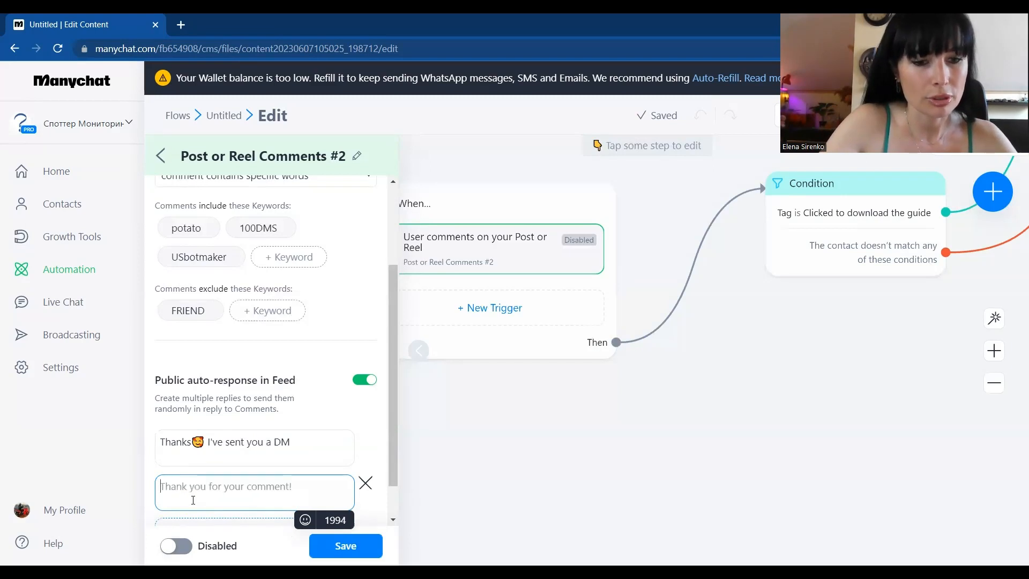
Step: Write the second public reply as "Check your DMs" followed by the raised-hands emoji
{"action": "type", "text": "Chec"}
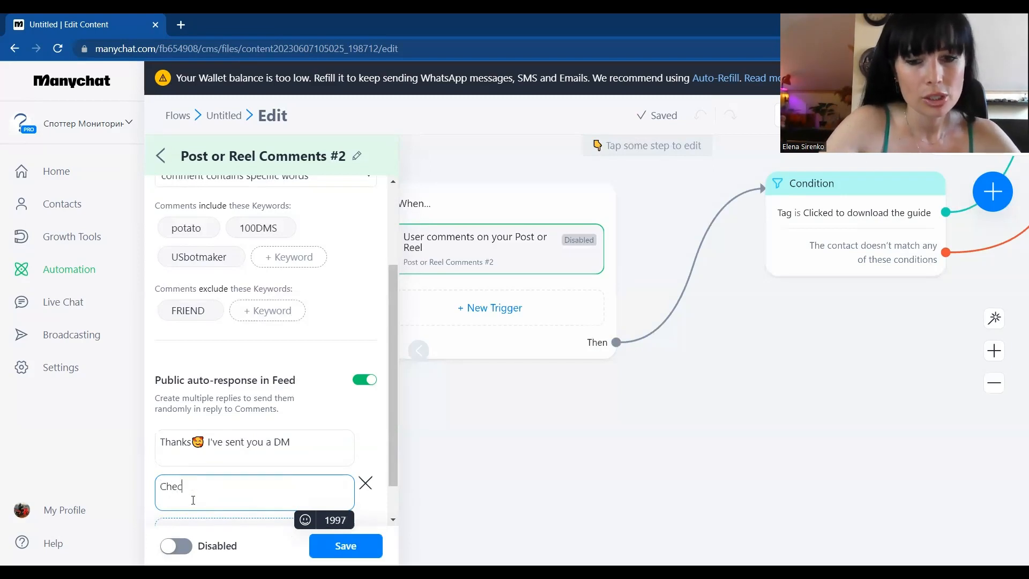
{"action": "type", "text": "k your "}
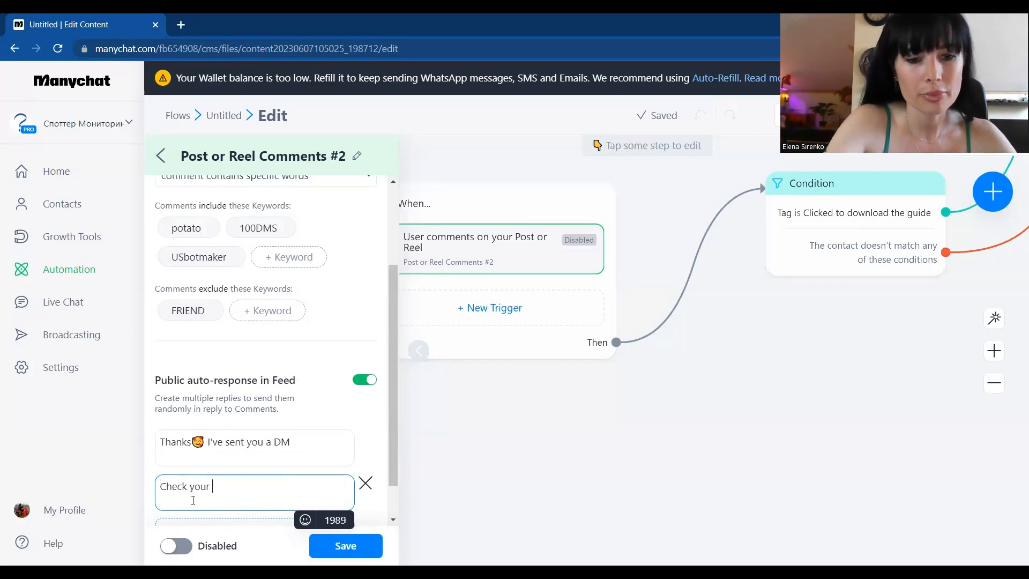
{"action": "type", "text": "DMs"}
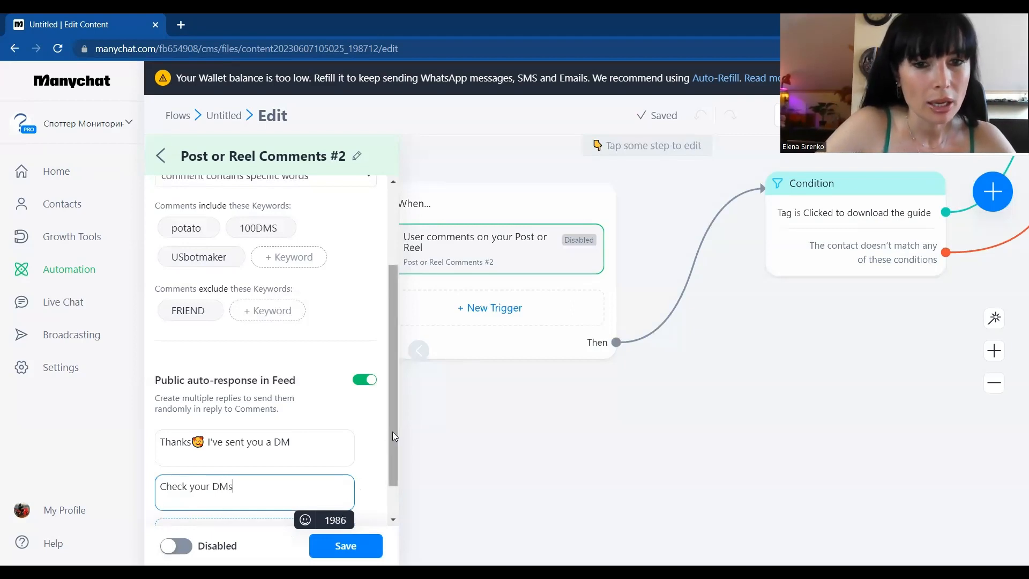
{"action": "left_click", "coordinate": [305, 520]}
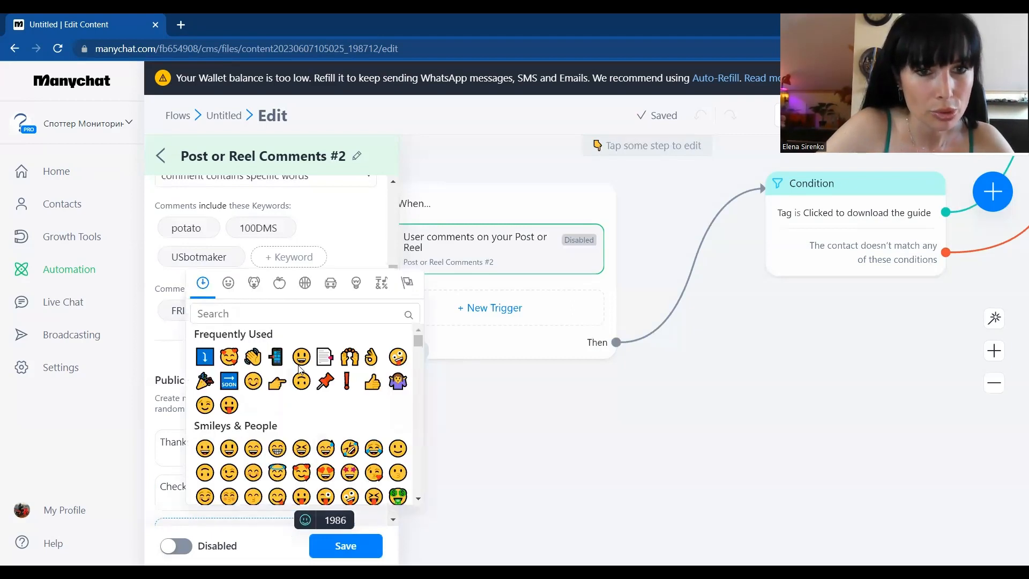
{"action": "left_click", "coordinate": [349, 357]}
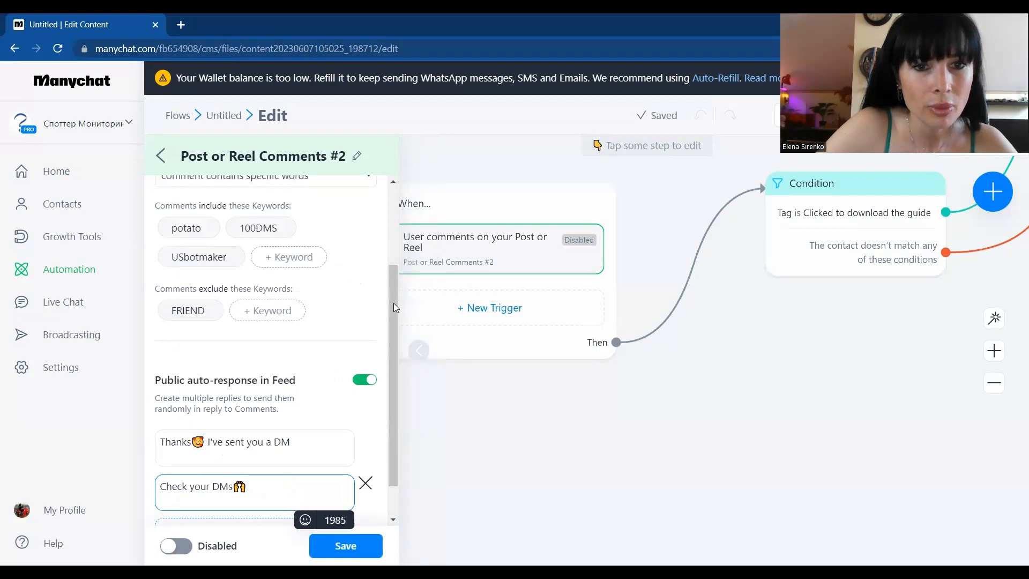
Step: Add a third public reply reading "The message is already in your DMs👌" to the comment trigger and save the trigger
{"action": "left_click", "coordinate": [399, 482]}
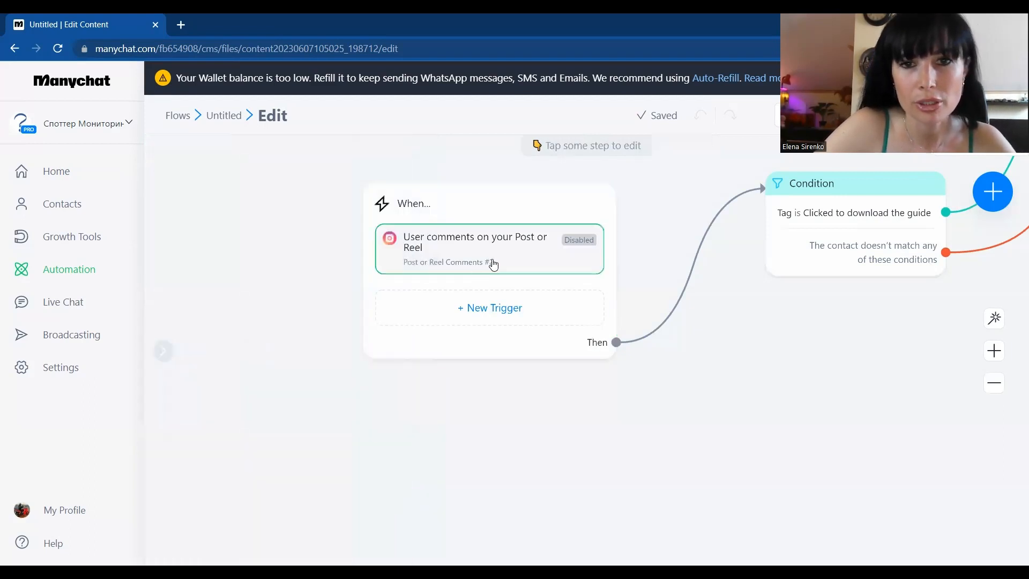
{"action": "left_click", "coordinate": [493, 265]}
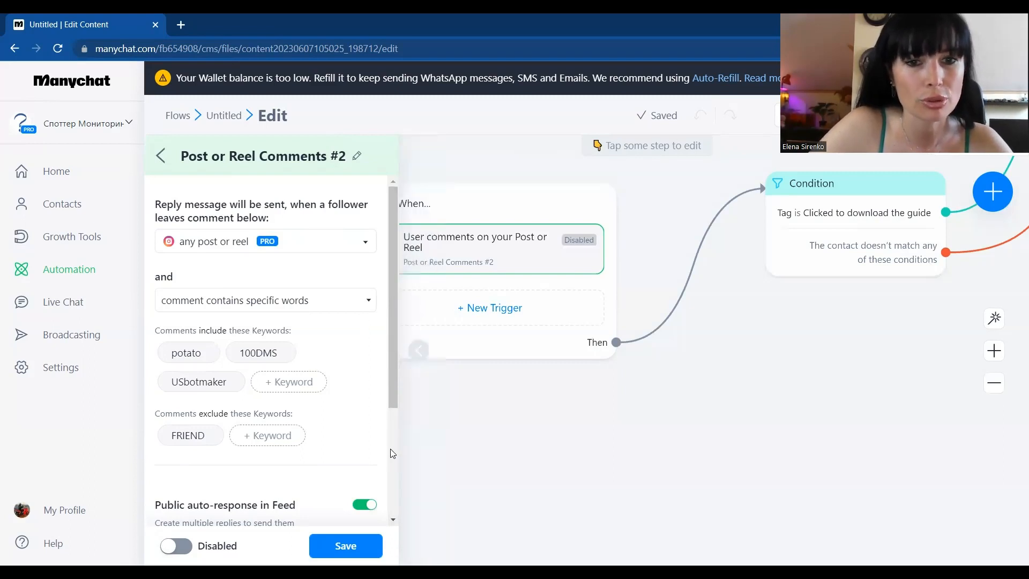
{"action": "scroll", "coordinate": [391, 454], "scroll_direction": "down", "scroll_amount": 3}
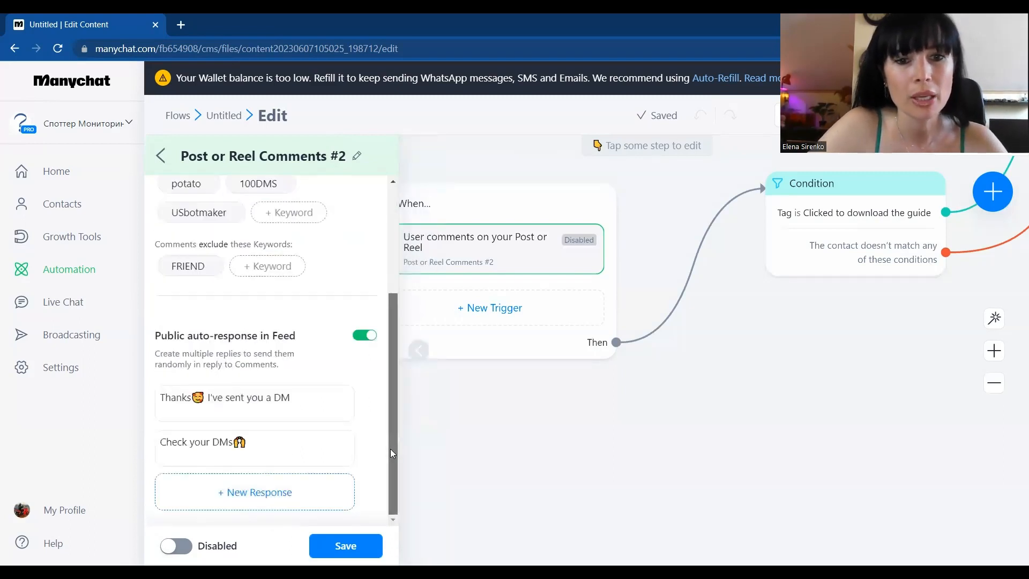
{"action": "left_click", "coordinate": [199, 502]}
{"action": "left_click", "coordinate": [223, 491]}
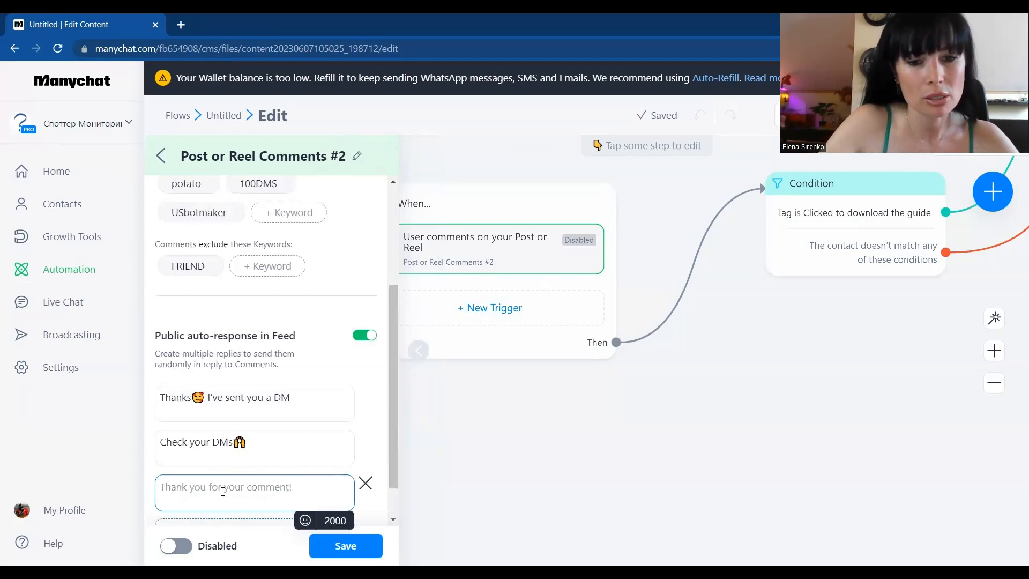
{"action": "type", "text": "The message"}
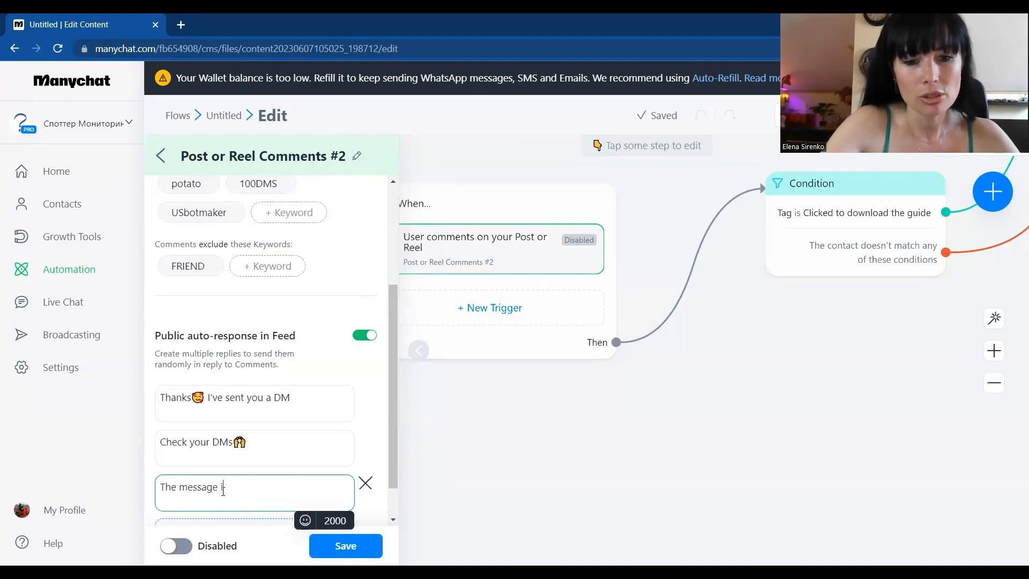
{"action": "type", "text": " is already in"}
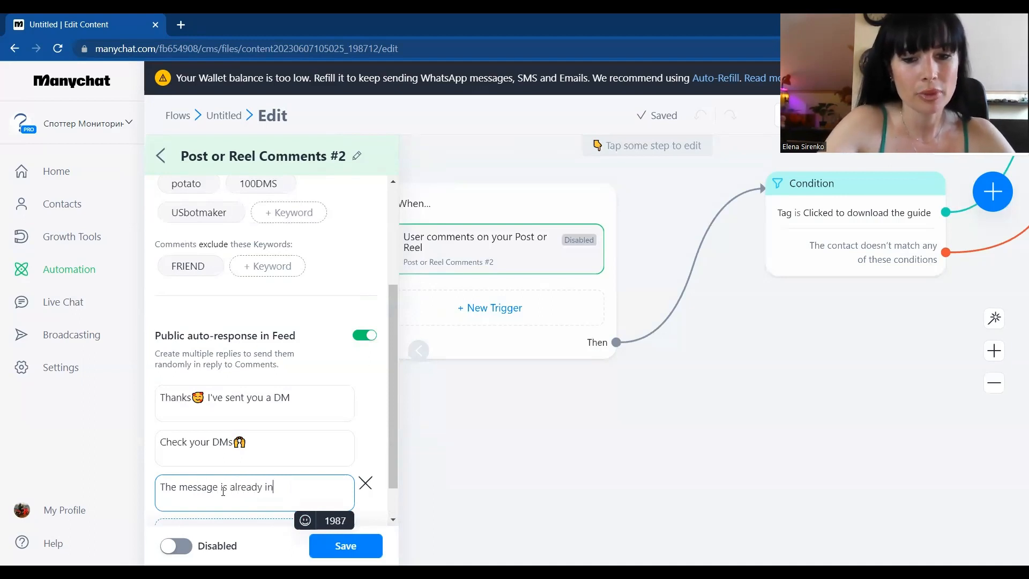
{"action": "type", "text": " your DMs"}
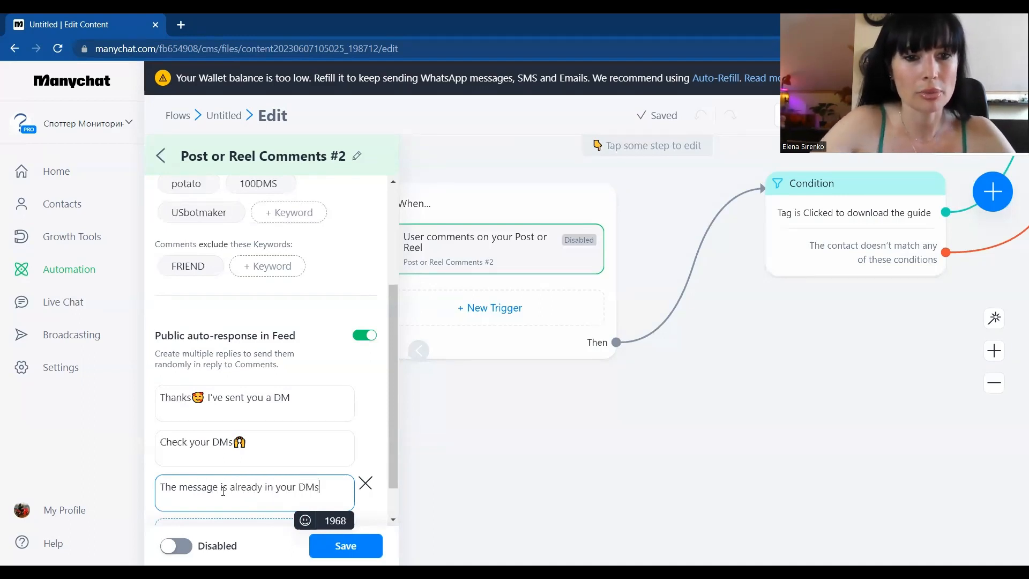
{"action": "left_click", "coordinate": [304, 521]}
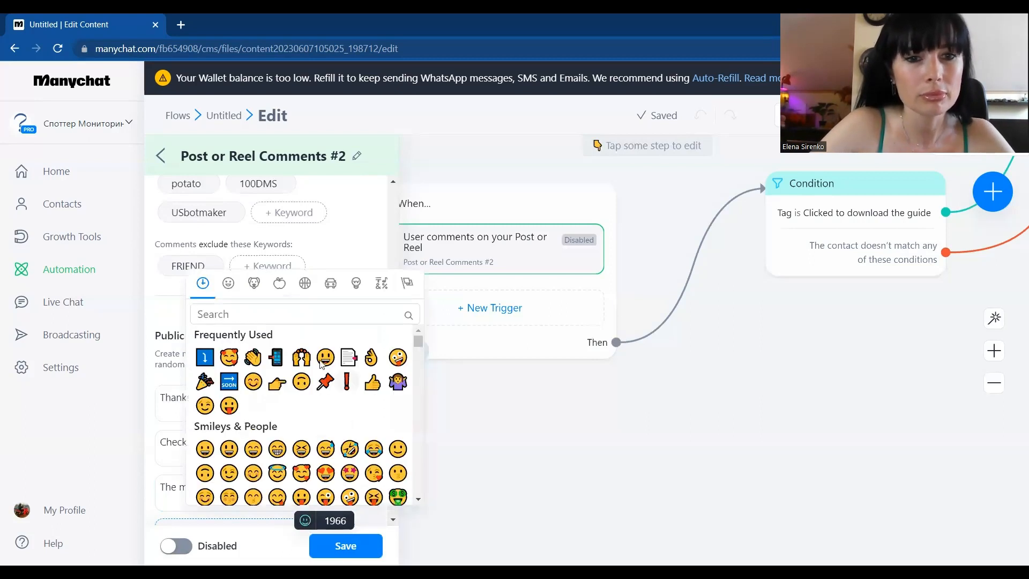
{"action": "left_click", "coordinate": [369, 359]}
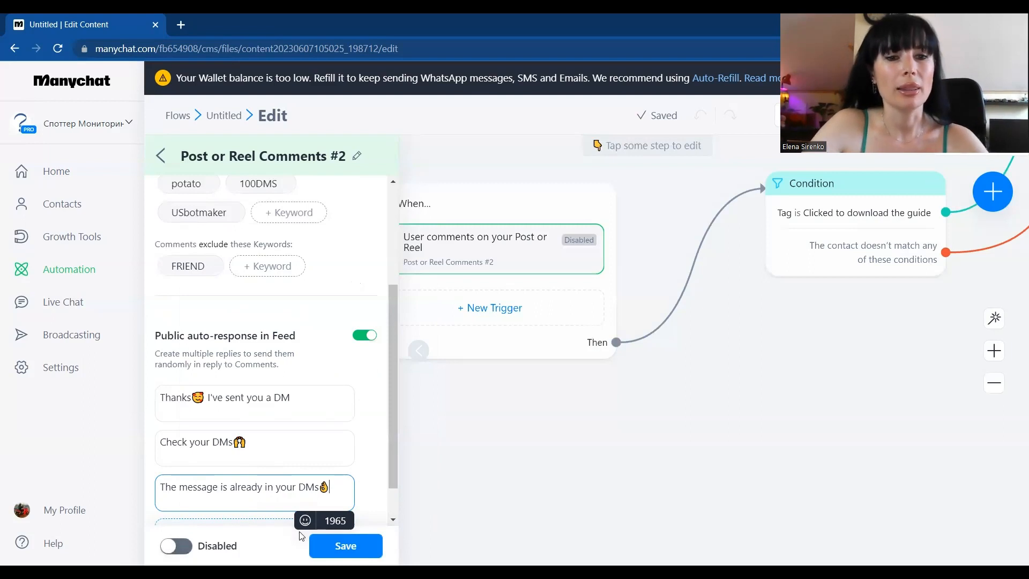
{"action": "left_click", "coordinate": [345, 545]}
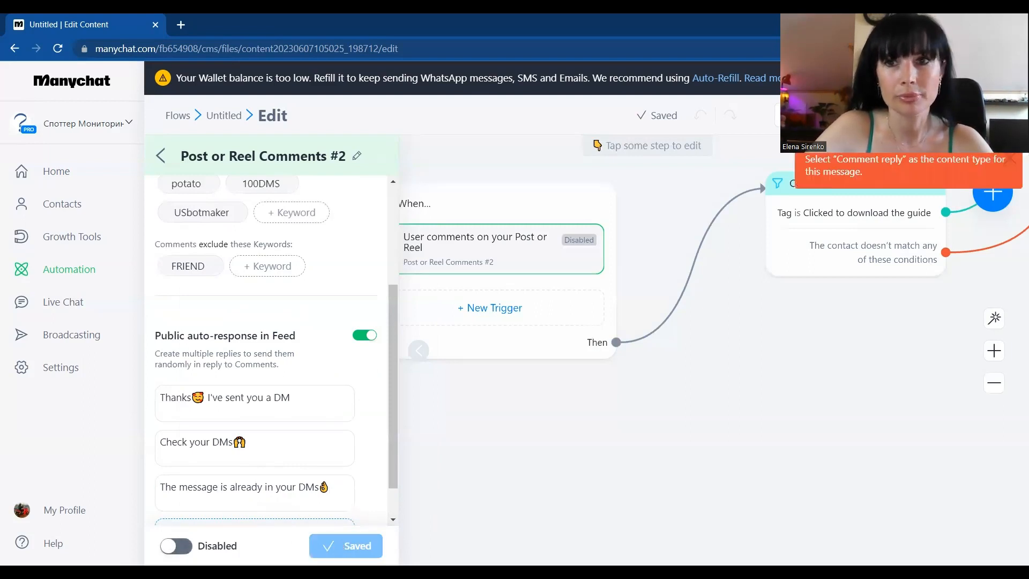
Step: Try to activate the Post or Reel Comments #2 trigger
{"action": "left_click_drag", "start_coordinate": [738, 415], "coordinate": [525, 496]}
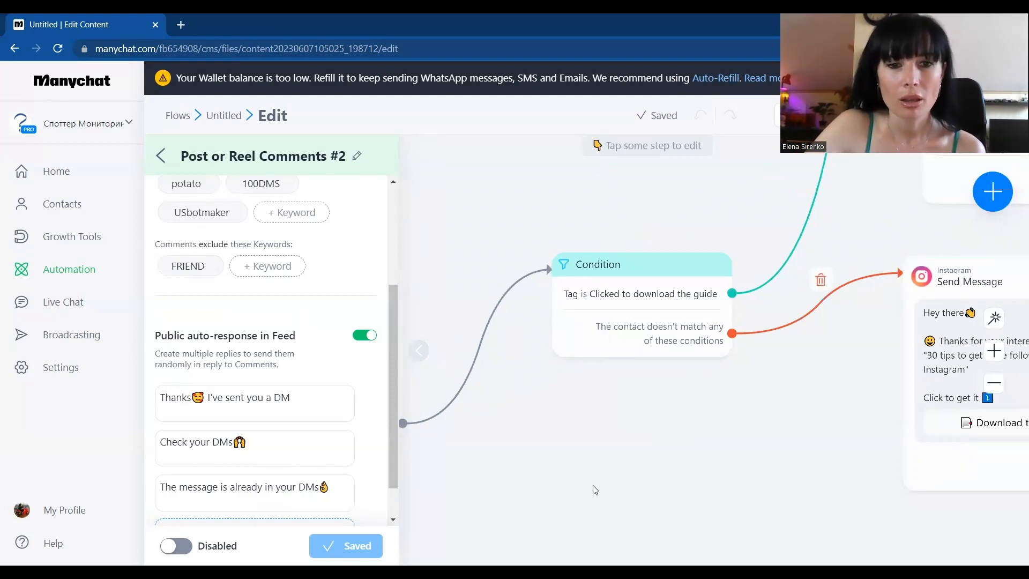
{"action": "left_click_drag", "start_coordinate": [520, 510], "coordinate": [640, 419]}
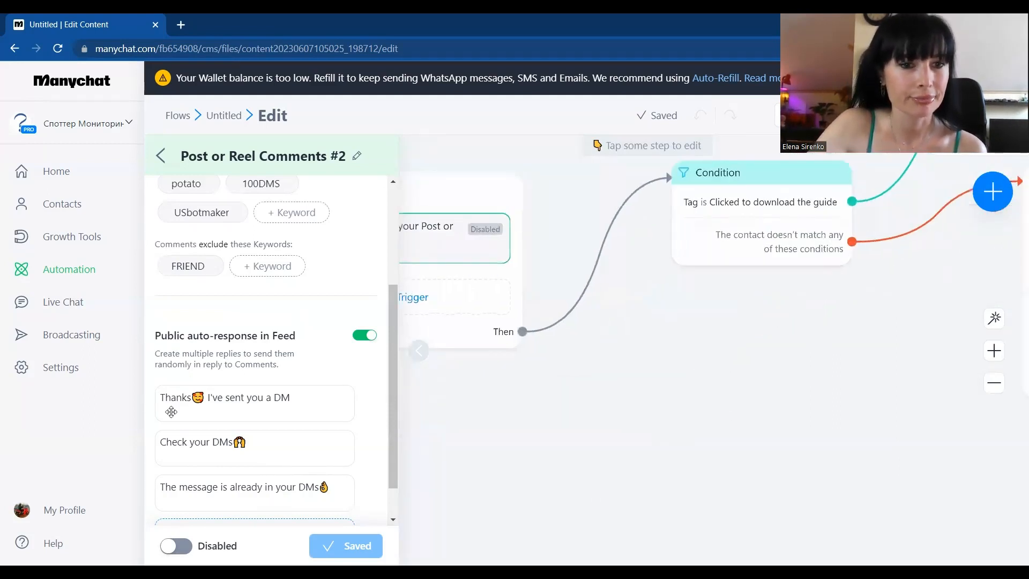
{"action": "left_click", "coordinate": [177, 546]}
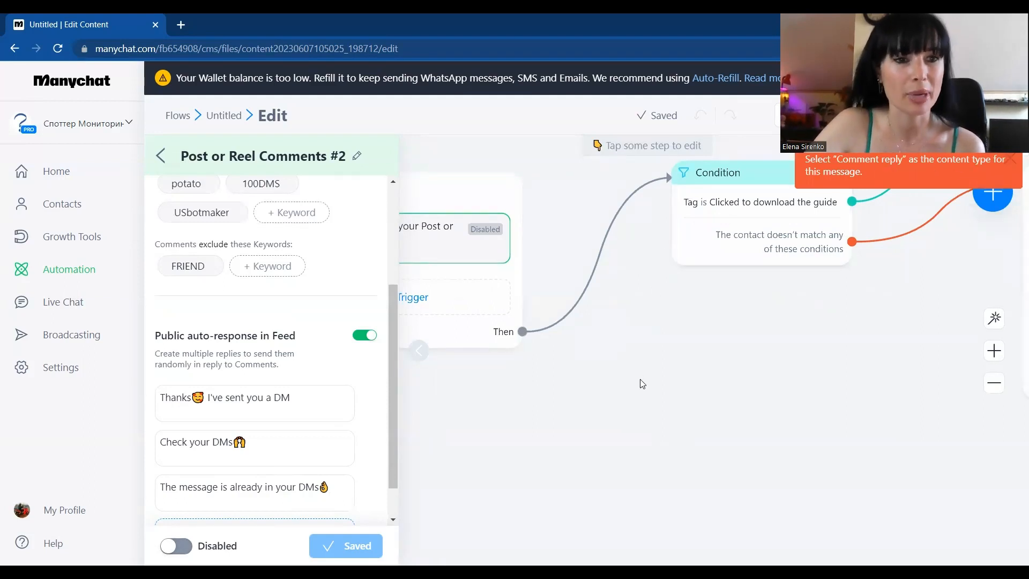
Step: Set both the Book a Call message and the Download the guide message for use as replies to Instagram comments
{"action": "left_click_drag", "start_coordinate": [625, 388], "coordinate": [428, 441]}
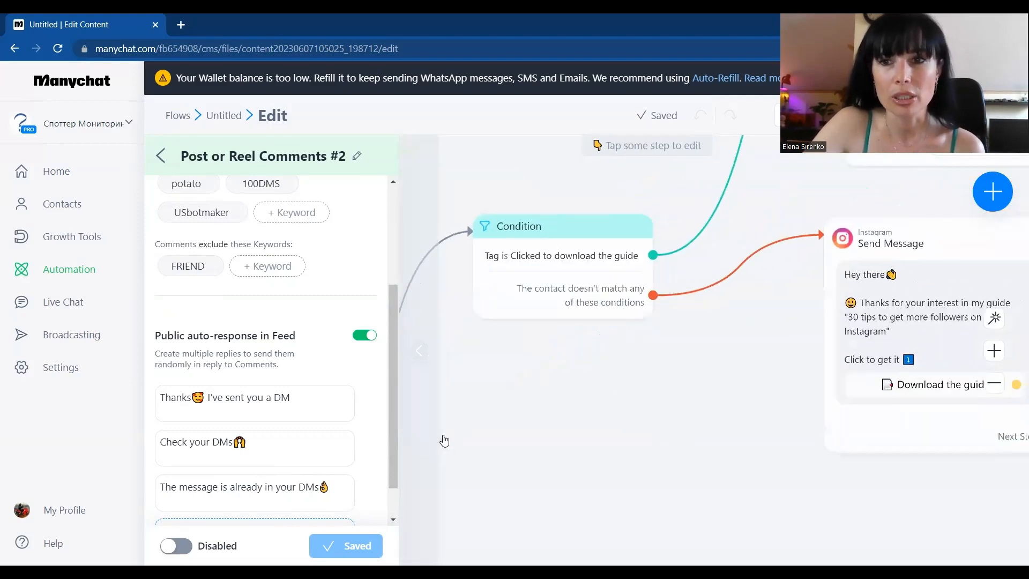
{"action": "scroll", "coordinate": [573, 416], "scroll_direction": "down", "scroll_amount": 3}
{"action": "left_click_drag", "start_coordinate": [572, 415], "coordinate": [479, 420]}
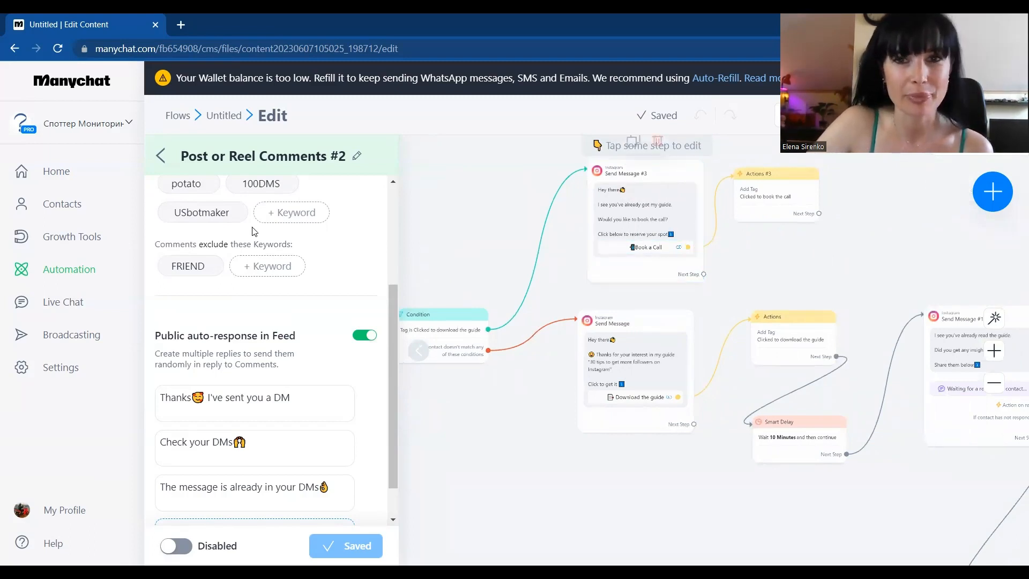
{"action": "left_click", "coordinate": [641, 216]}
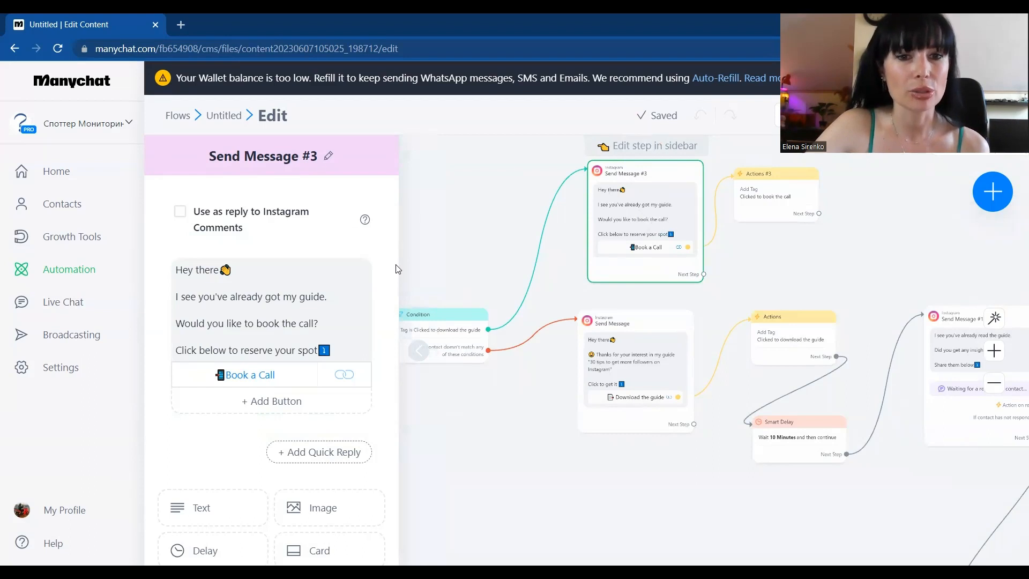
{"action": "left_click", "coordinate": [243, 266]}
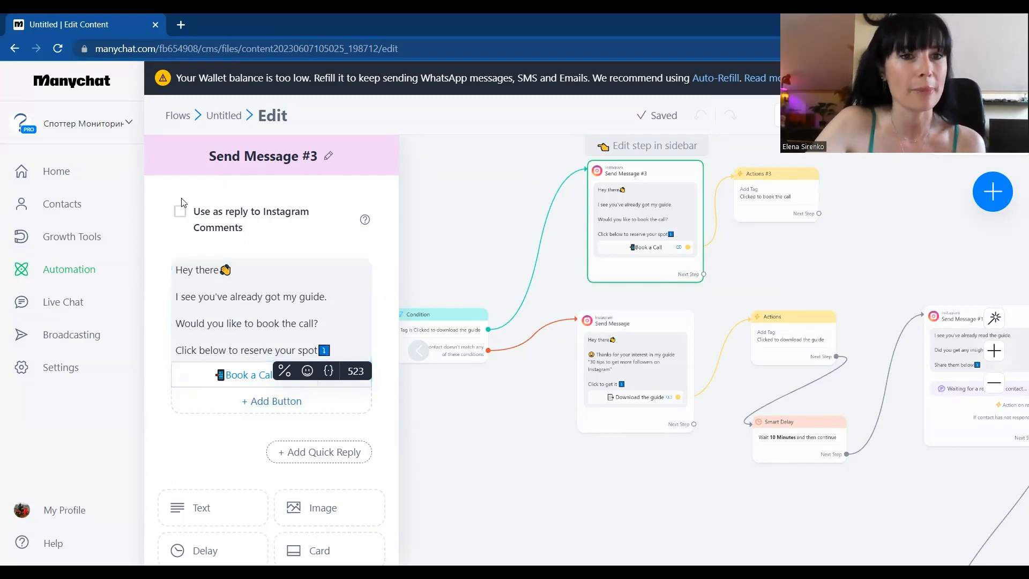
{"action": "left_click", "coordinate": [180, 214]}
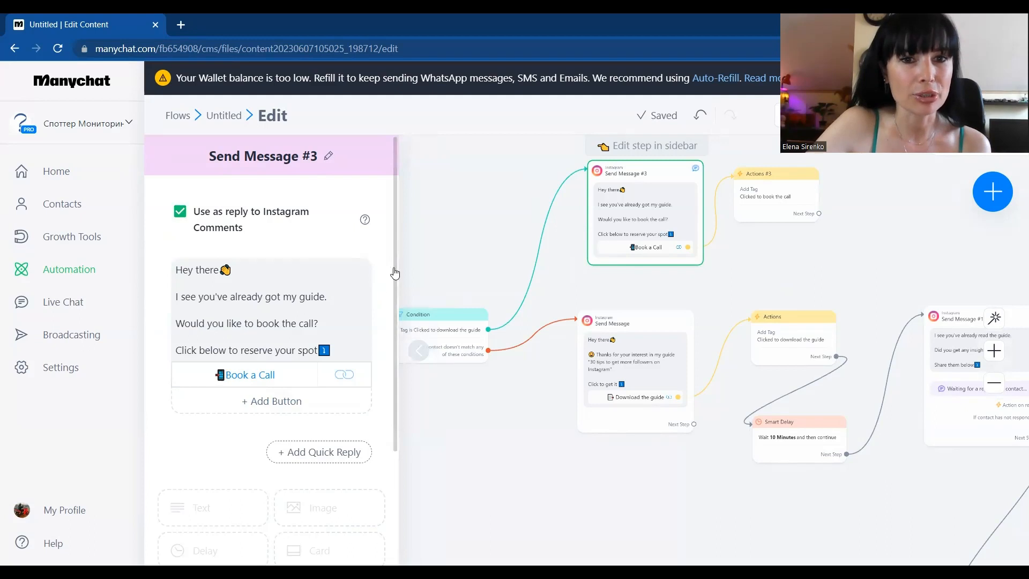
{"action": "scroll", "coordinate": [394, 274], "scroll_direction": "down", "scroll_amount": 3}
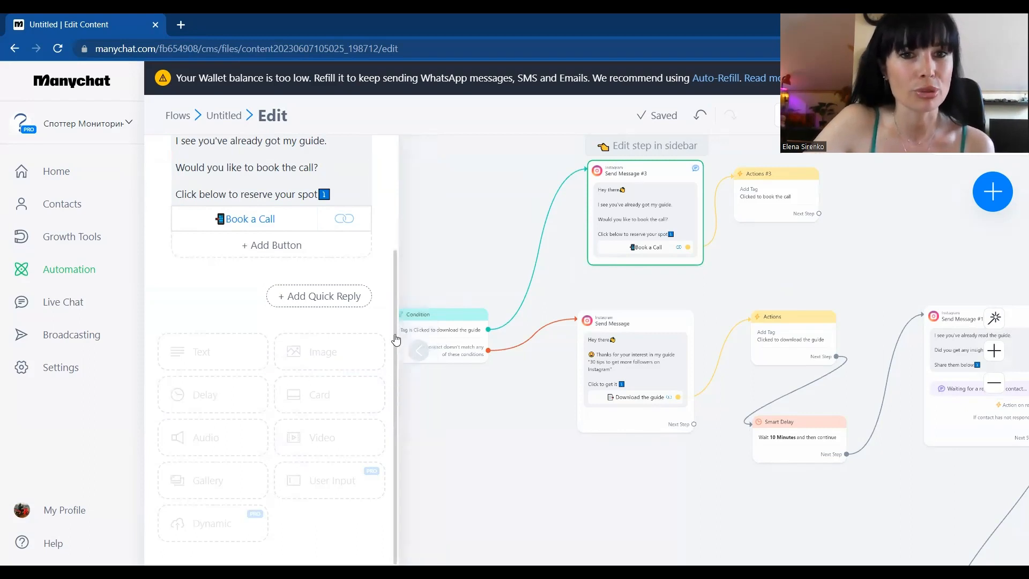
{"action": "scroll", "coordinate": [395, 338], "scroll_direction": "up", "scroll_amount": 3}
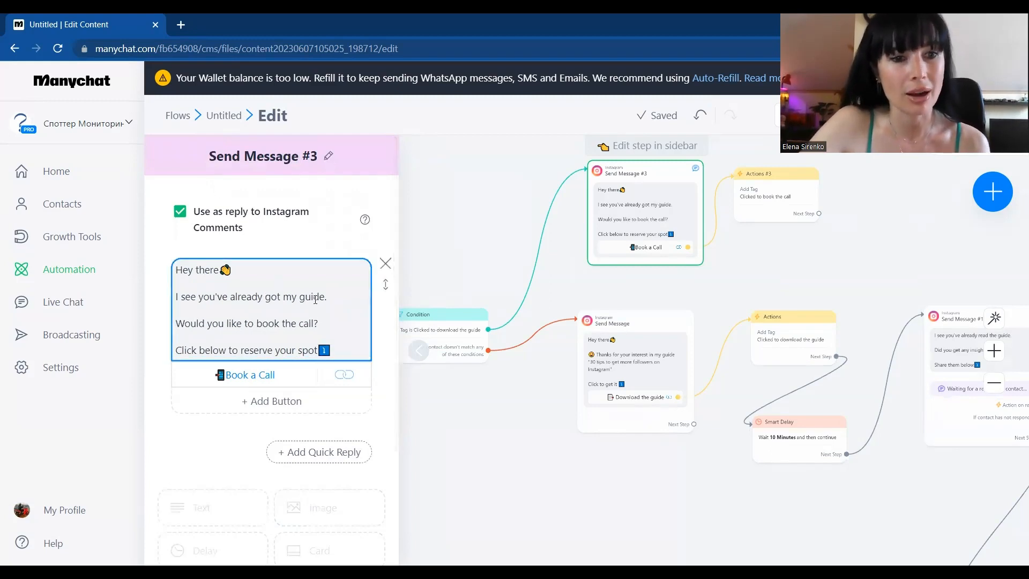
{"action": "left_click", "coordinate": [647, 367]}
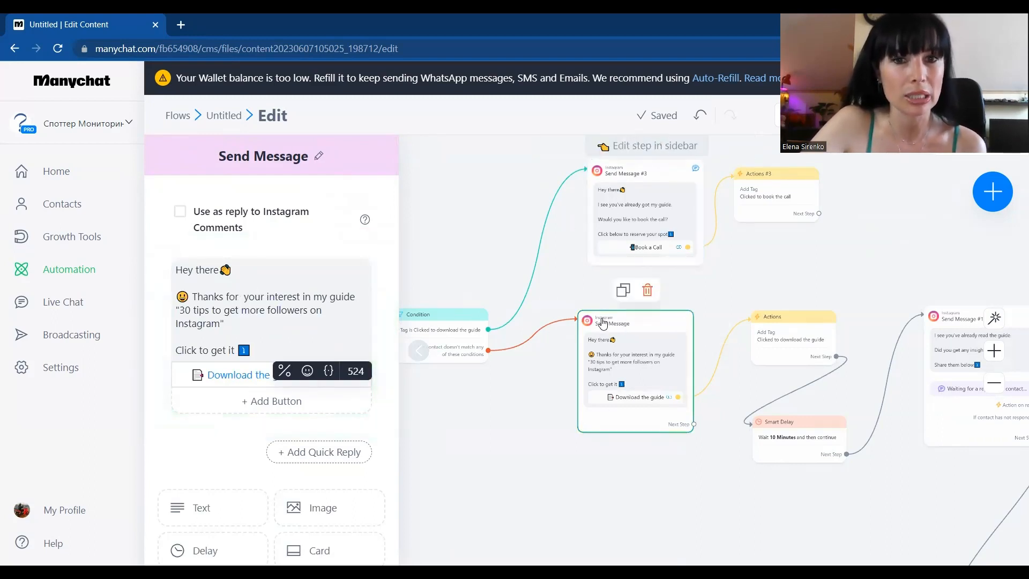
{"action": "left_click", "coordinate": [180, 213]}
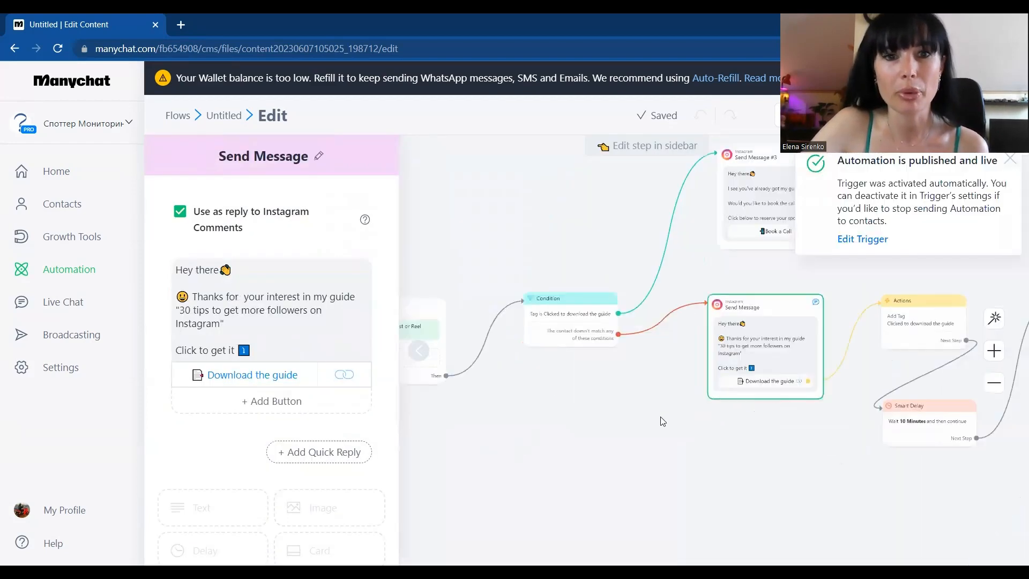
Step: Check the activation status in the Post or Reel Comments #2 trigger's settings and close them
{"action": "left_click", "coordinate": [530, 322]}
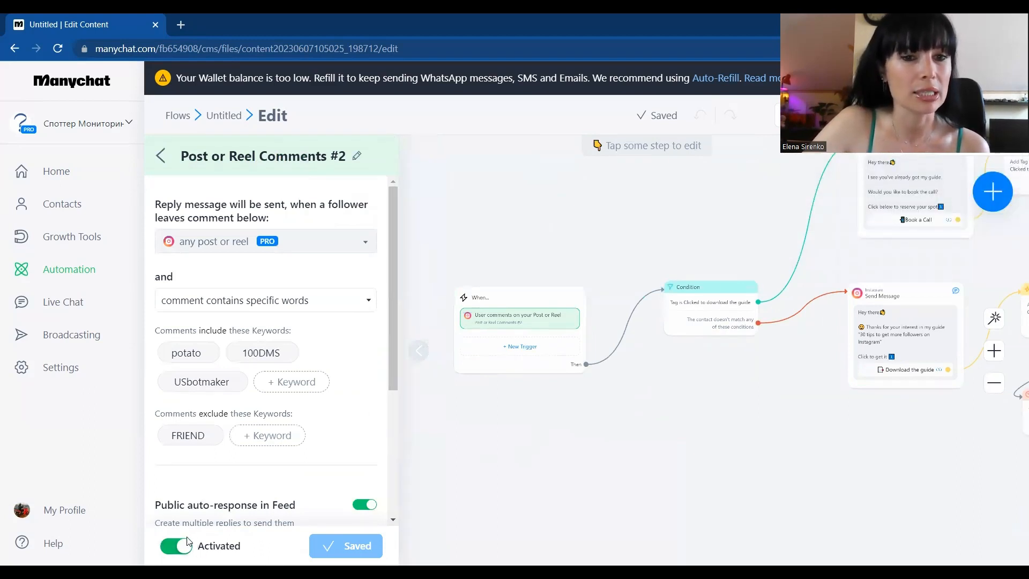
{"action": "left_click", "coordinate": [542, 466]}
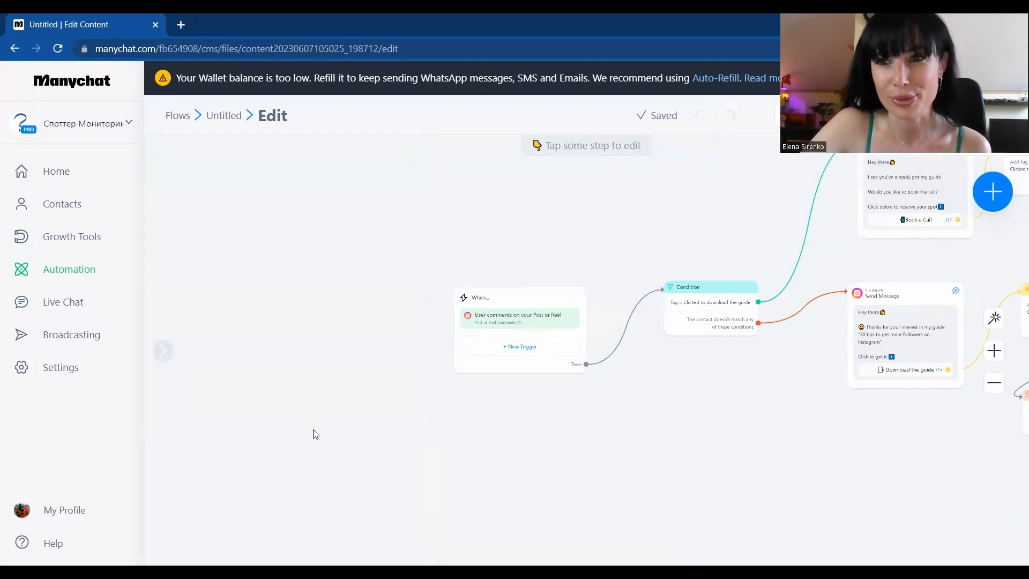
Step: Start adding a new trigger to the flow and show the available Instagram triggers
{"action": "left_click_drag", "start_coordinate": [482, 447], "coordinate": [455, 458]}
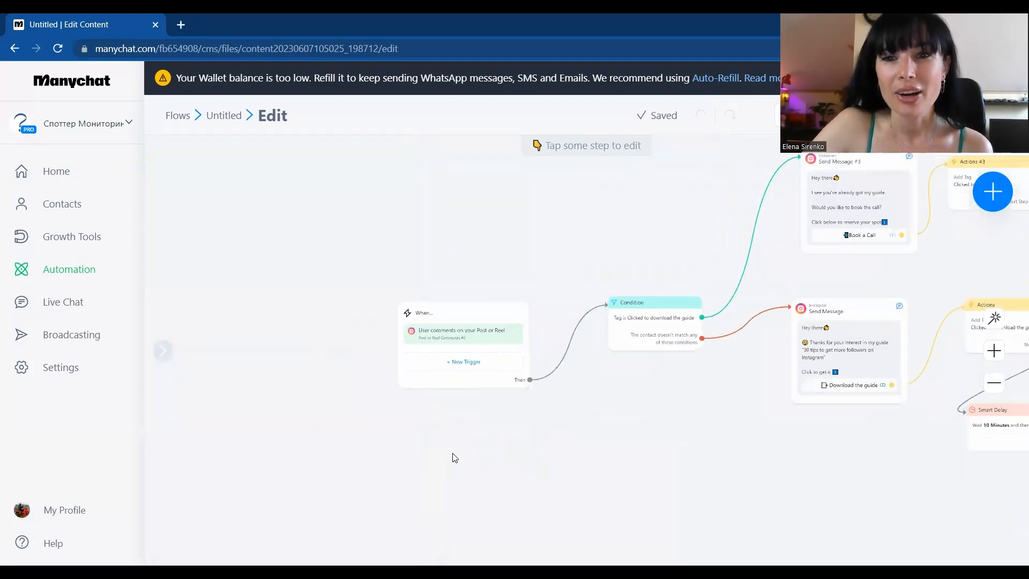
{"action": "left_click", "coordinate": [504, 366]}
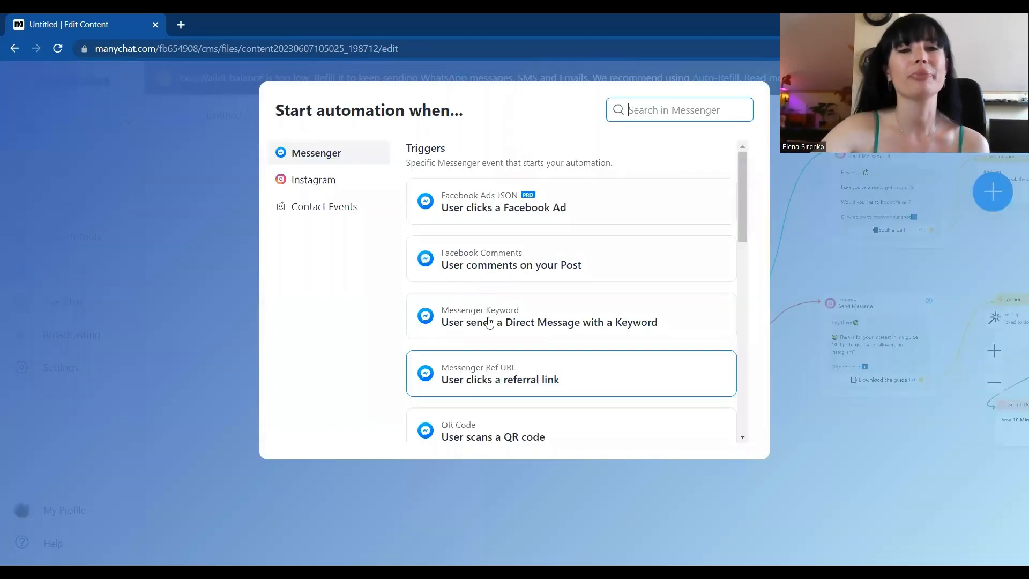
{"action": "left_click", "coordinate": [328, 182]}
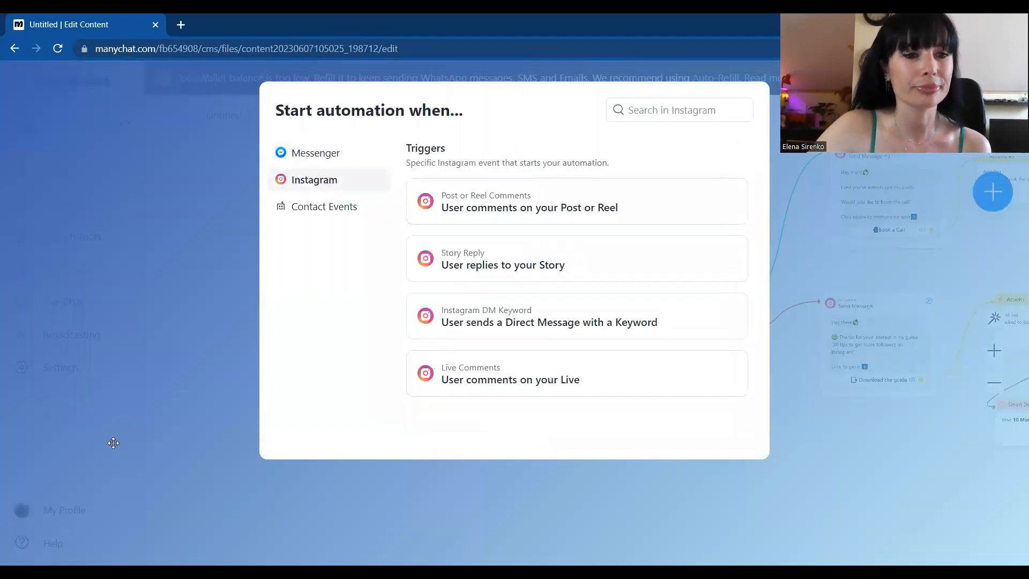
Step: Add a Story Reply trigger to the flow and have it respond to replies on All Stories
{"action": "left_click", "coordinate": [562, 271]}
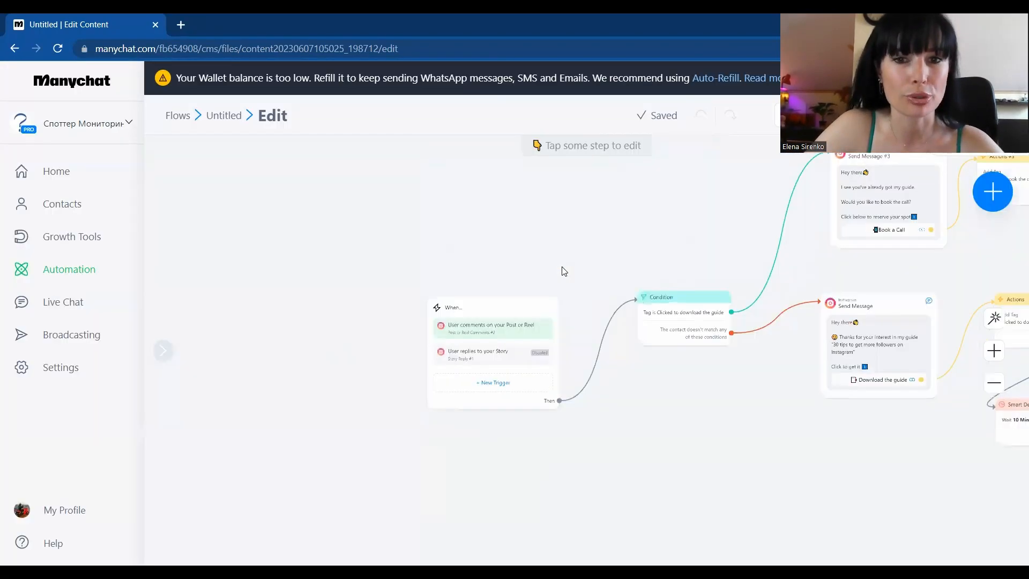
{"action": "left_click", "coordinate": [502, 358]}
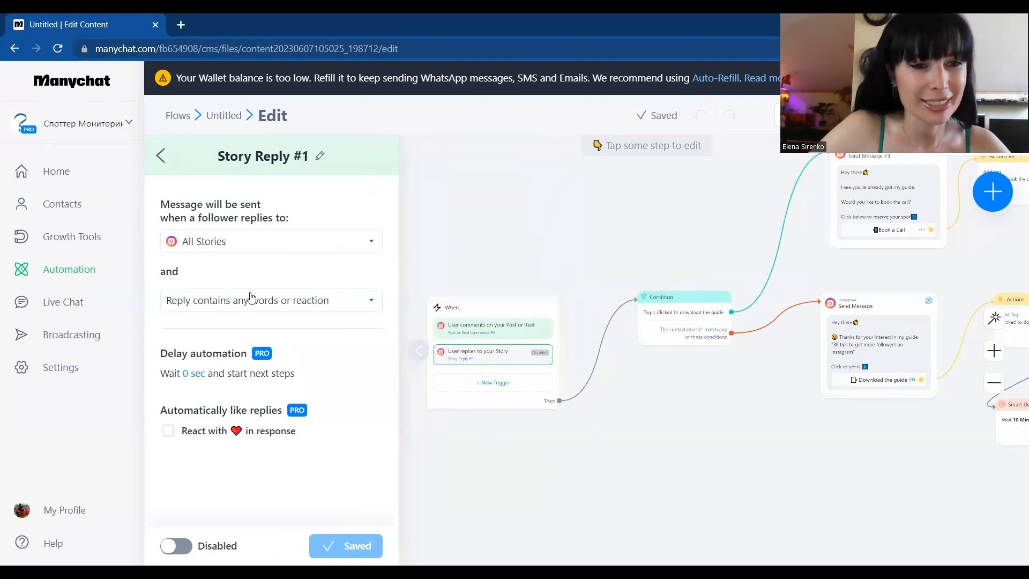
{"action": "left_click", "coordinate": [279, 246]}
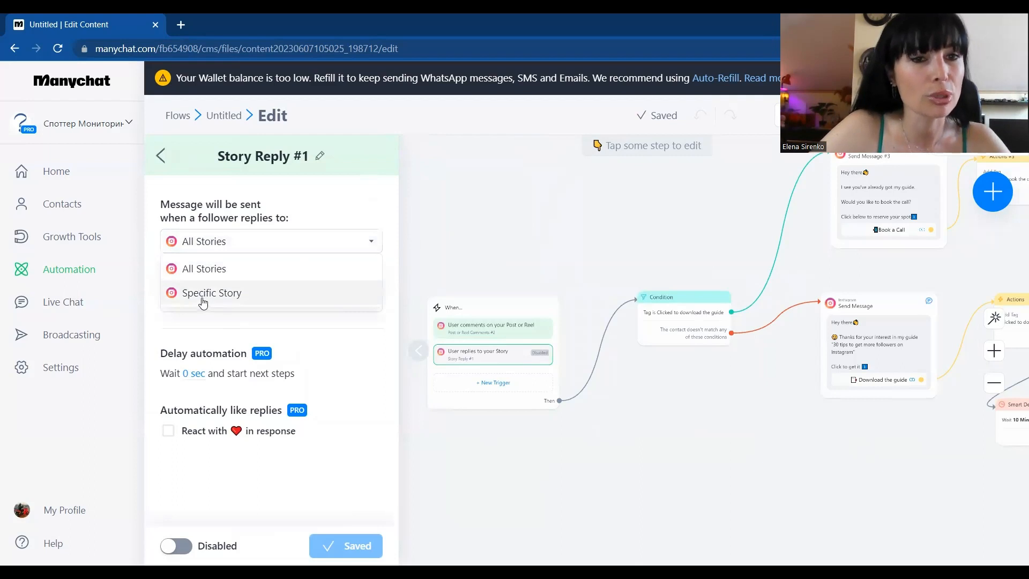
{"action": "left_click", "coordinate": [194, 270]}
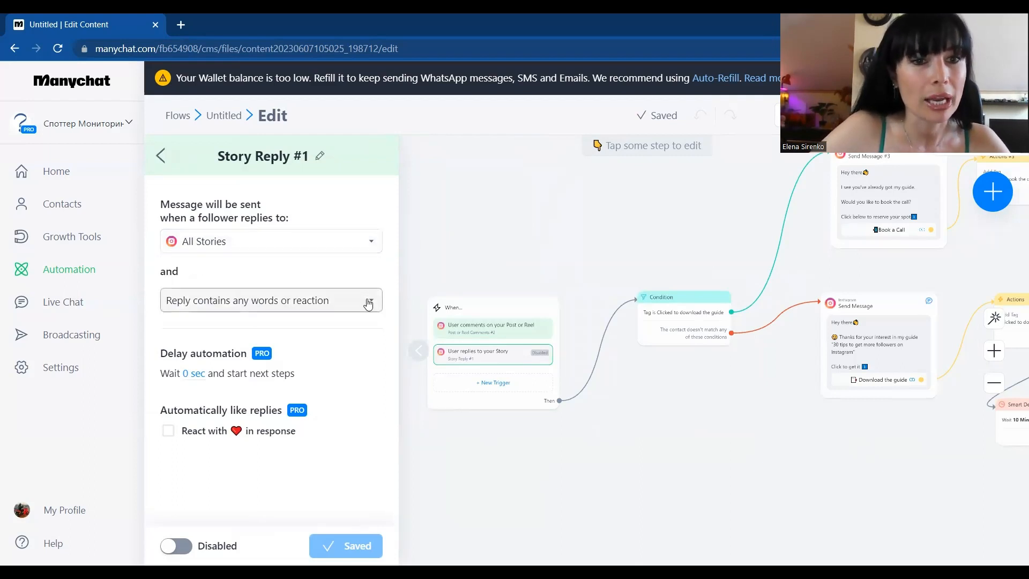
Step: Limit the Story Reply trigger to replies containing specific words or reaction and add the keyword 100DMS
{"action": "left_click", "coordinate": [368, 304]}
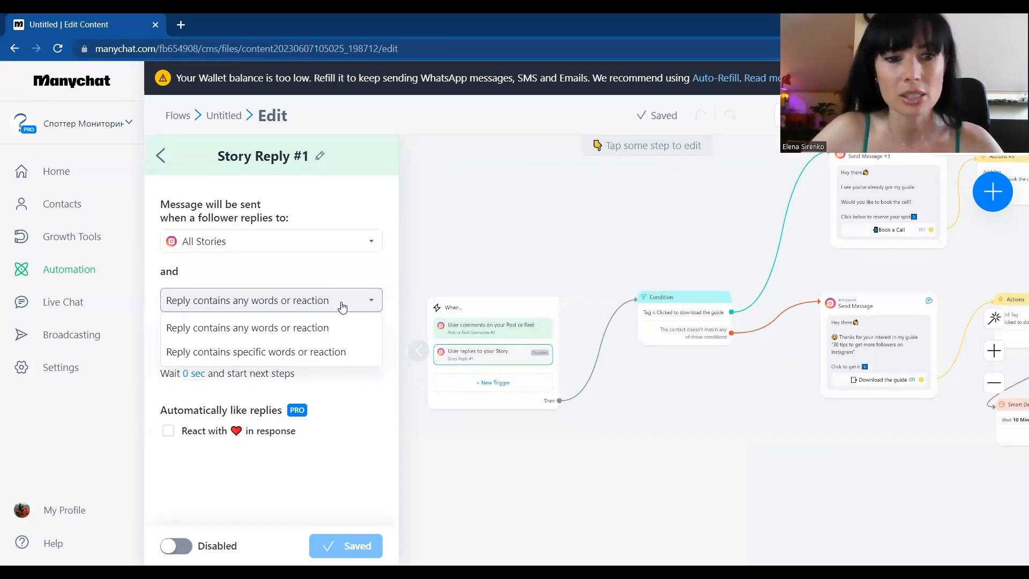
{"action": "left_click", "coordinate": [261, 357]}
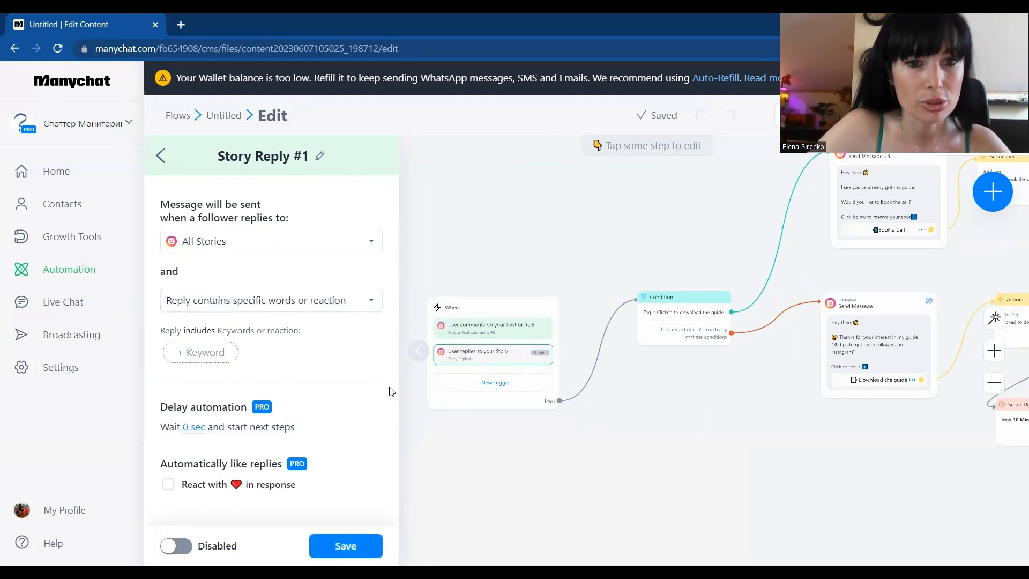
{"action": "left_click", "coordinate": [202, 352]}
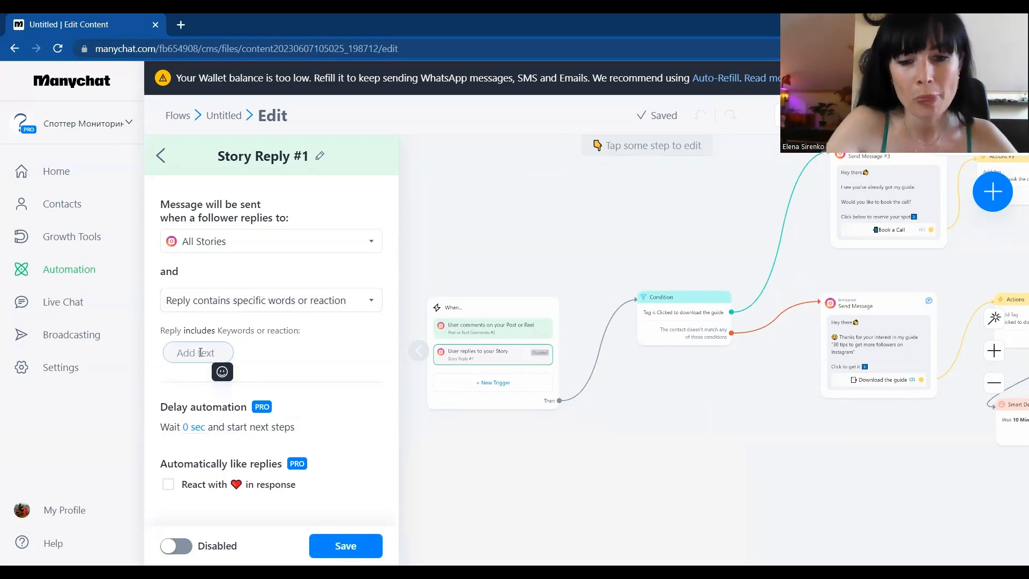
{"action": "type", "text": "100DMS"}
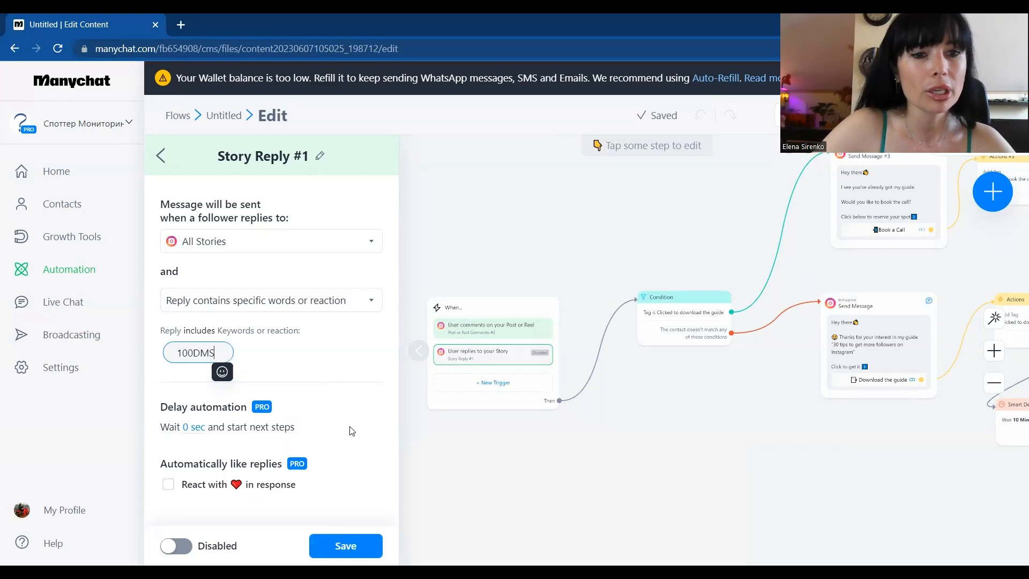
{"action": "key", "text": "Return"}
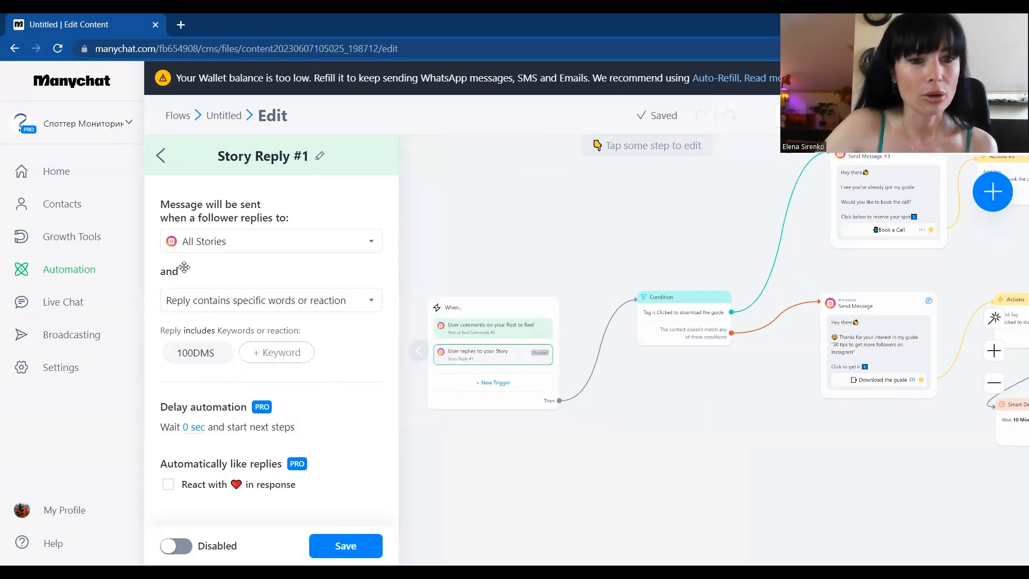
Step: Enable the automatic heart reaction to story replies, then save and activate the Story Reply trigger and close its settings
{"action": "left_click", "coordinate": [168, 485]}
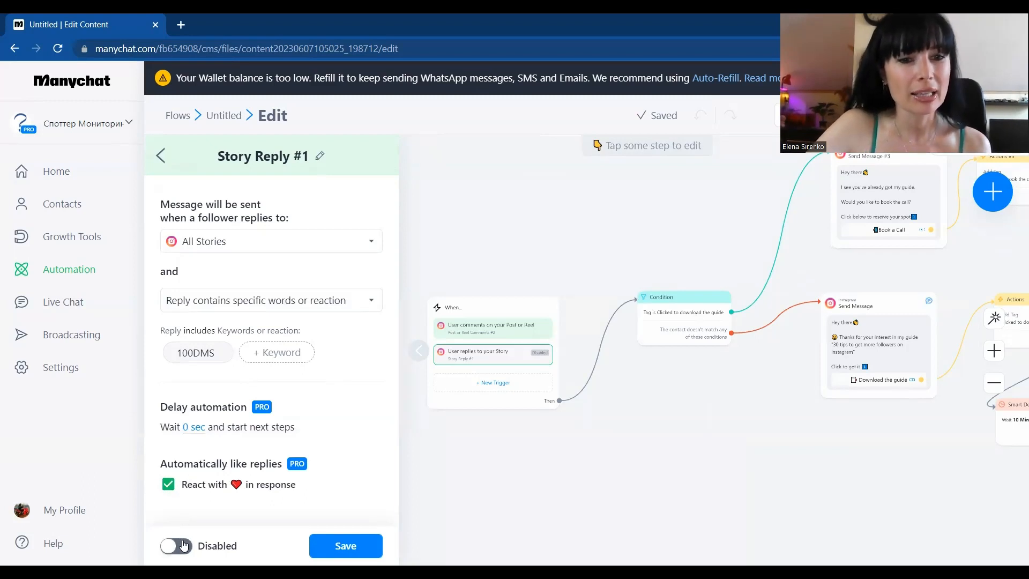
{"action": "left_click", "coordinate": [367, 545]}
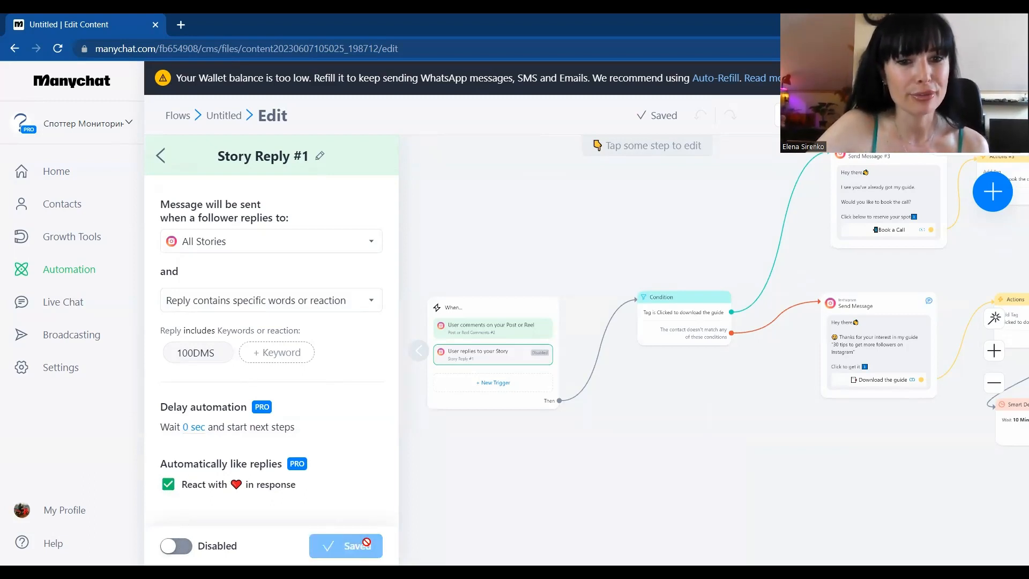
{"action": "left_click", "coordinate": [178, 547]}
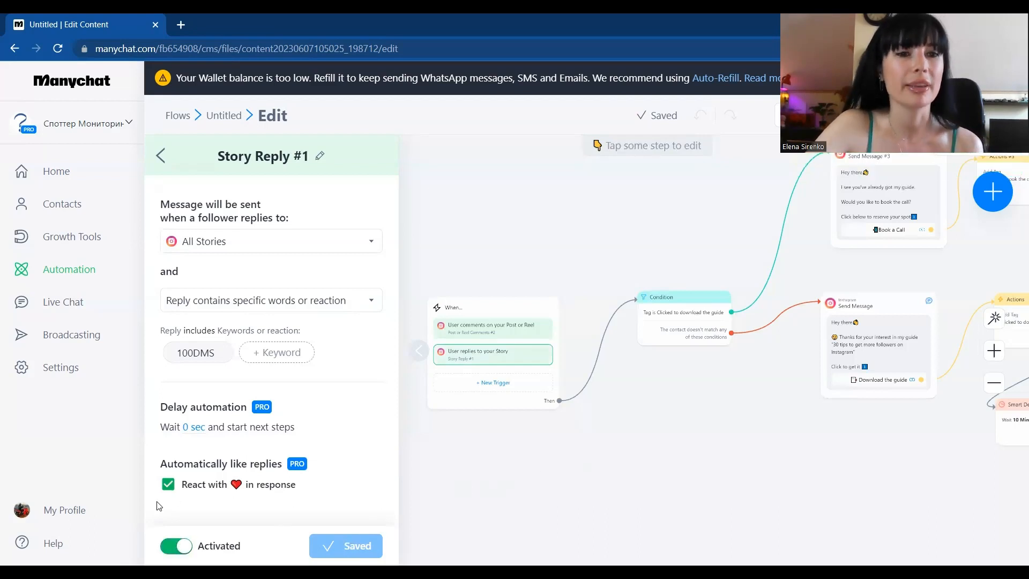
{"action": "left_click", "coordinate": [547, 476]}
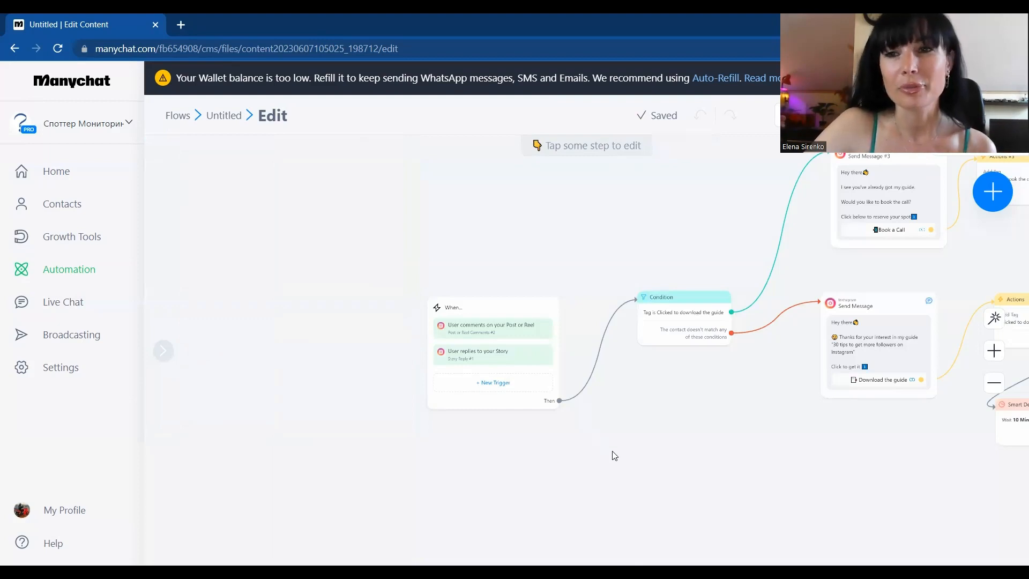
Step: Start a new Instagram DM Keyword trigger for the flow
{"action": "left_click_drag", "start_coordinate": [652, 443], "coordinate": [636, 409]}
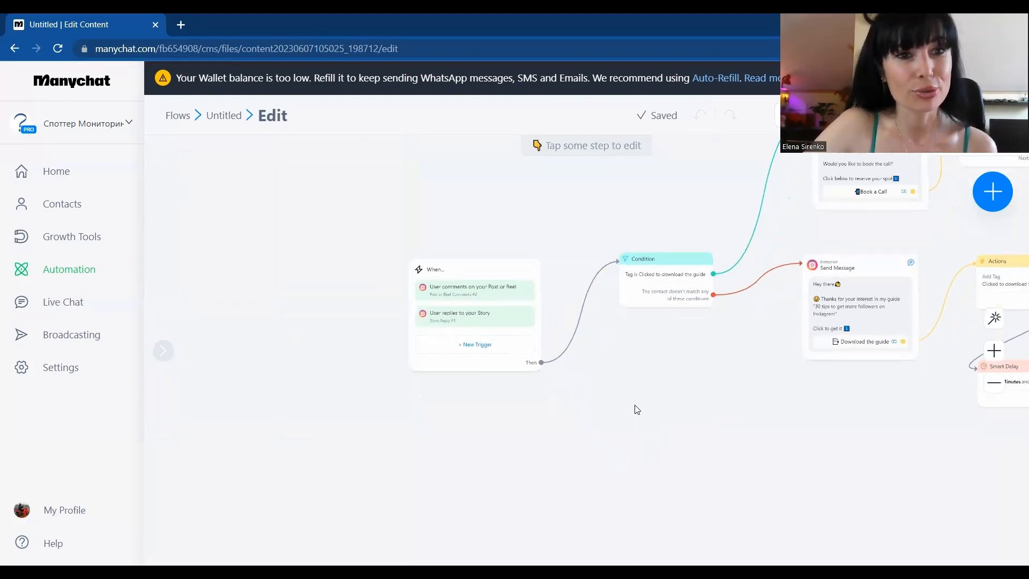
{"action": "left_click", "coordinate": [473, 349]}
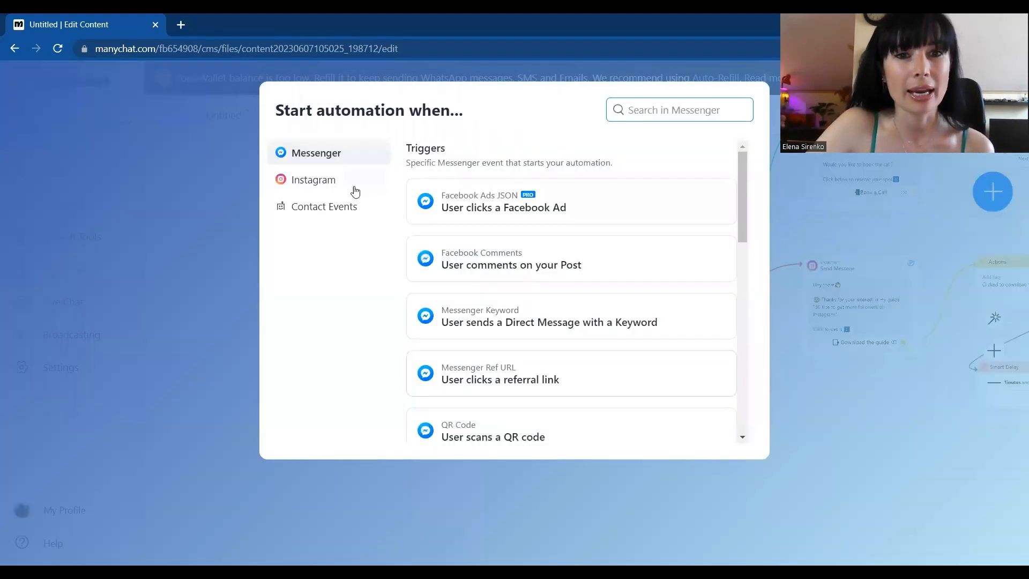
{"action": "left_click", "coordinate": [322, 185]}
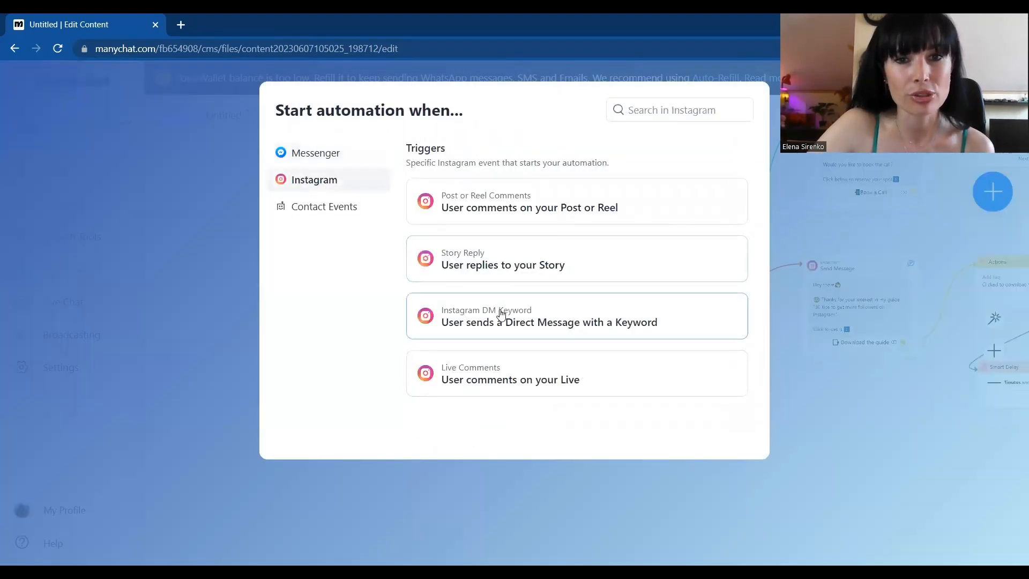
{"action": "left_click", "coordinate": [585, 328]}
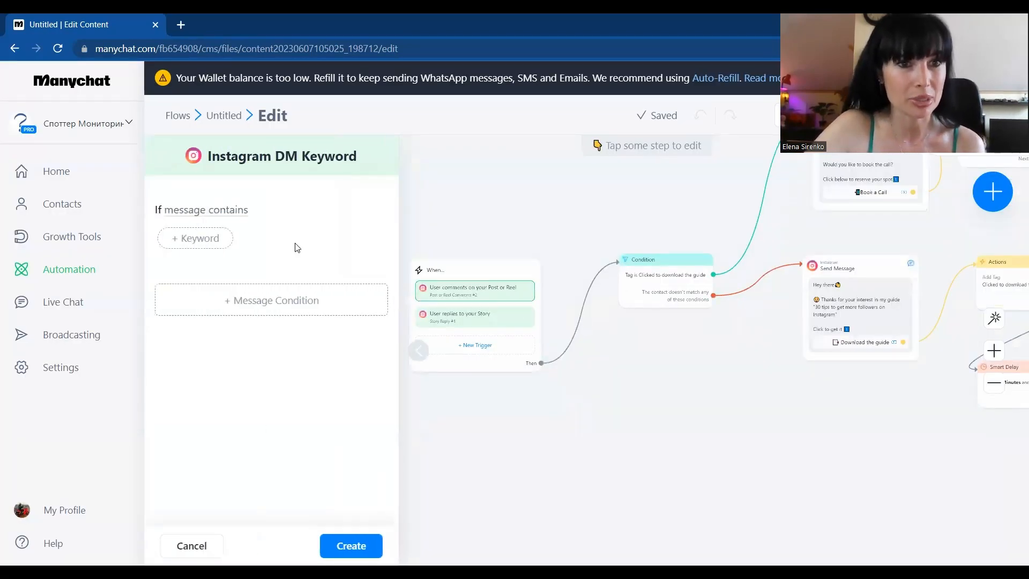
Step: Set the DM keyword condition to "Message is" with the keyword 100DMS and create the trigger
{"action": "left_click", "coordinate": [216, 211]}
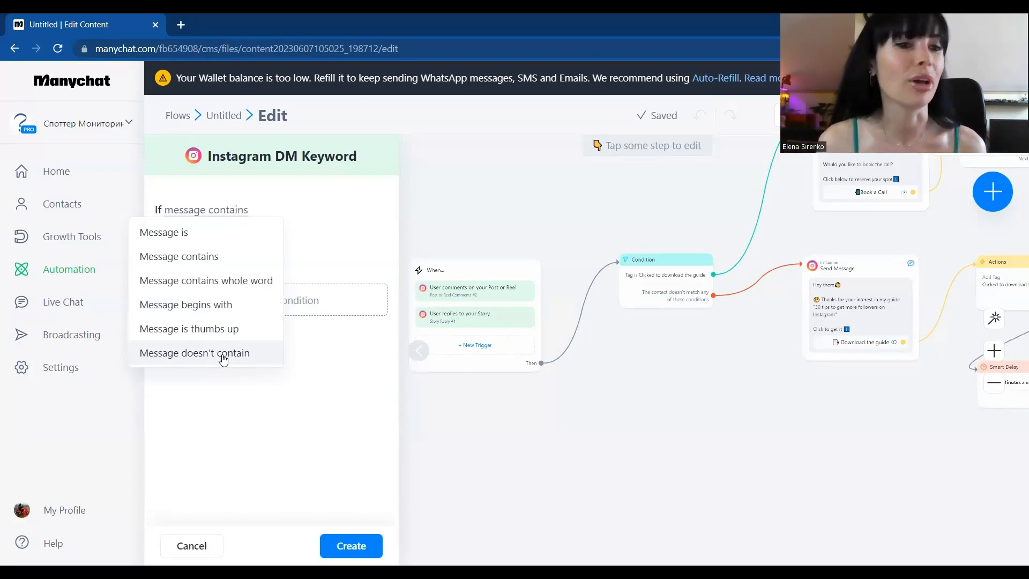
{"action": "left_click", "coordinate": [168, 234]}
{"action": "left_click", "coordinate": [195, 242]}
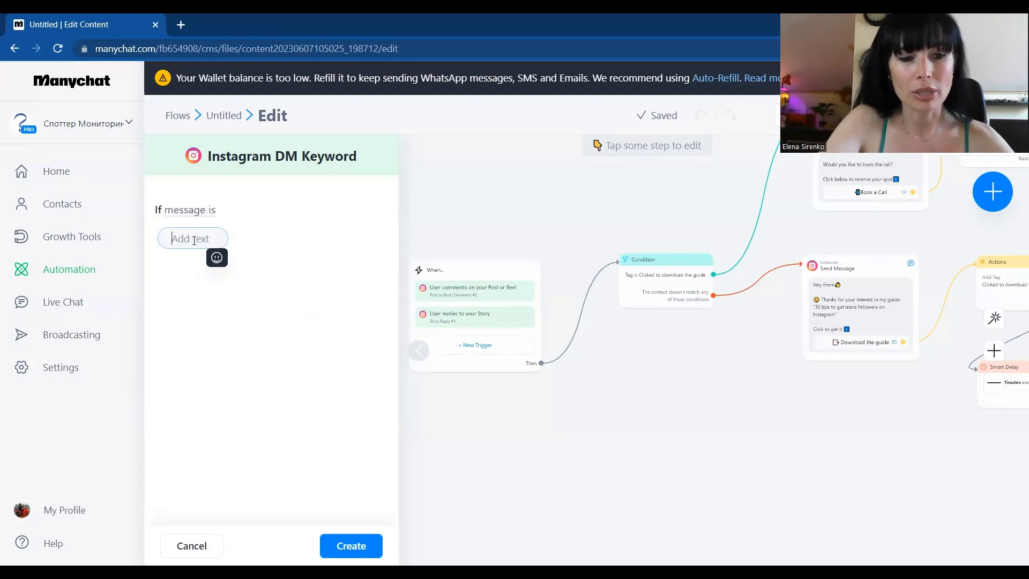
{"action": "type", "text": "100DMS"}
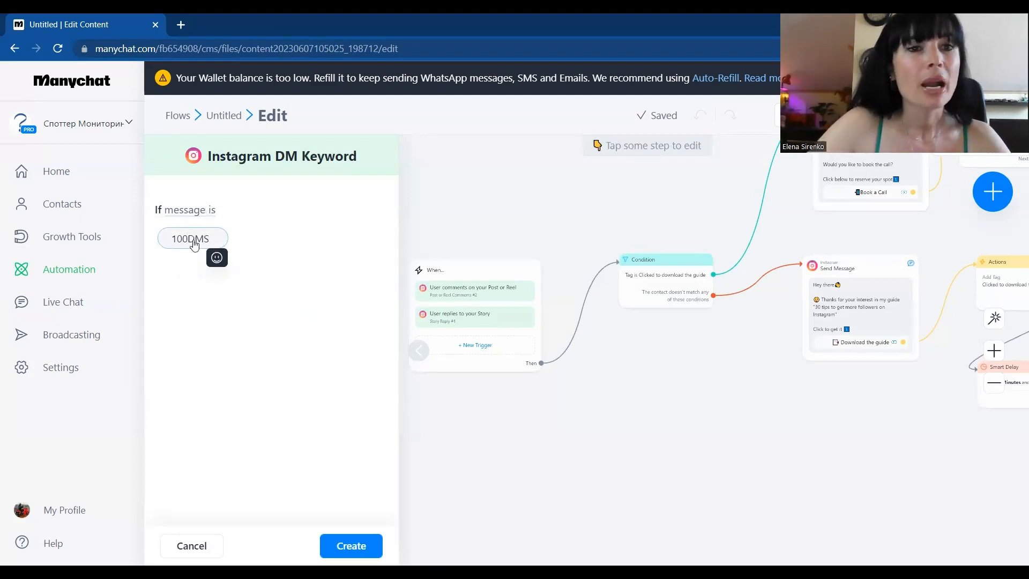
{"action": "left_click", "coordinate": [271, 317]}
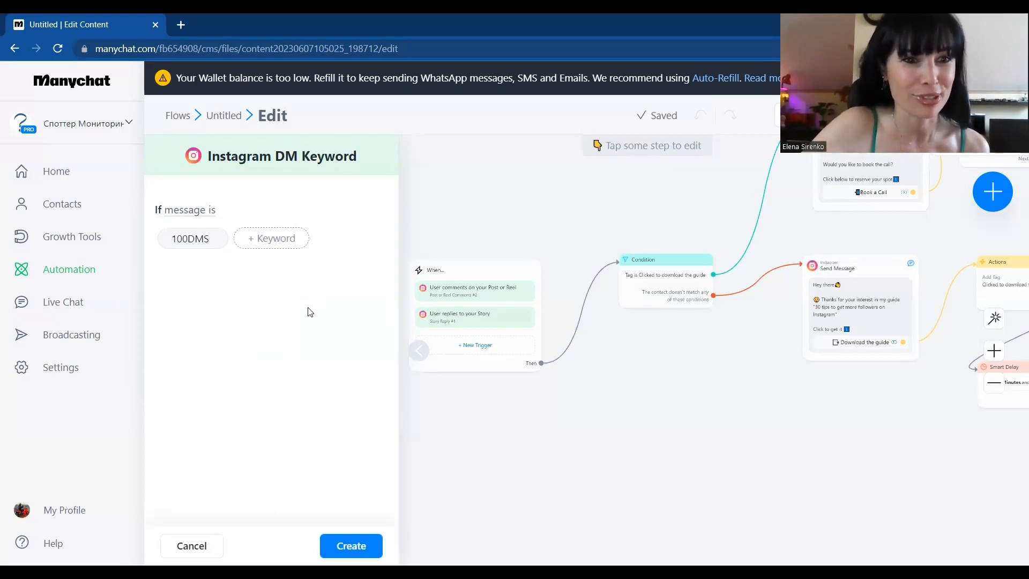
{"action": "left_click", "coordinate": [352, 546]}
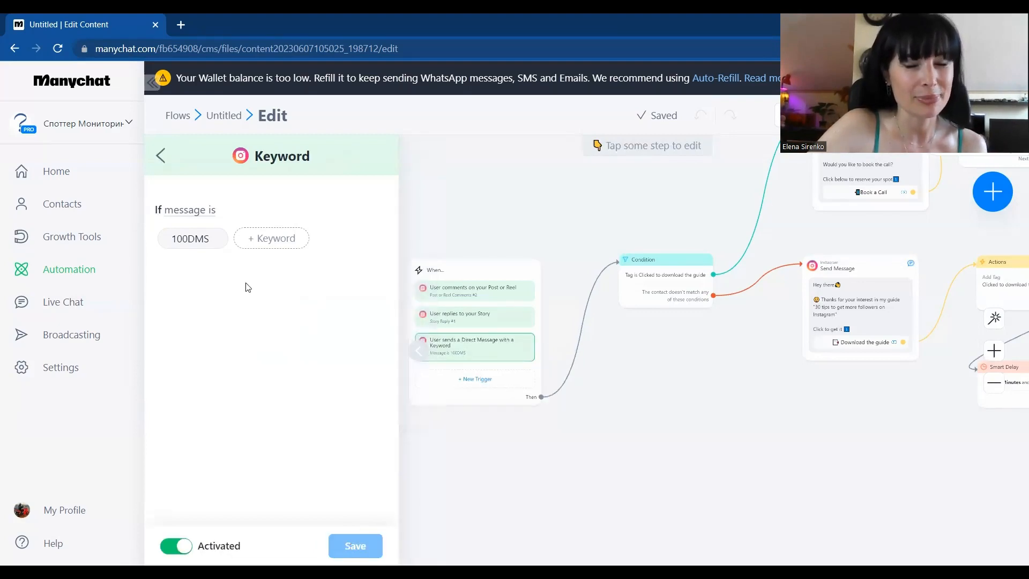
Step: Add an Instagram Live Comments trigger to the flow with the condition "message is"
{"action": "left_click", "coordinate": [482, 388]}
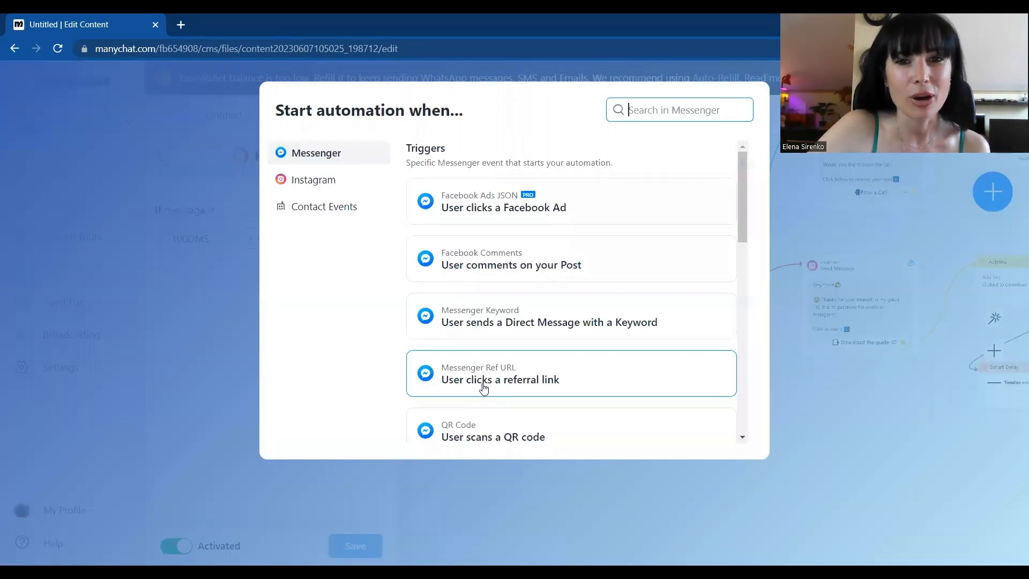
{"action": "left_click", "coordinate": [306, 180]}
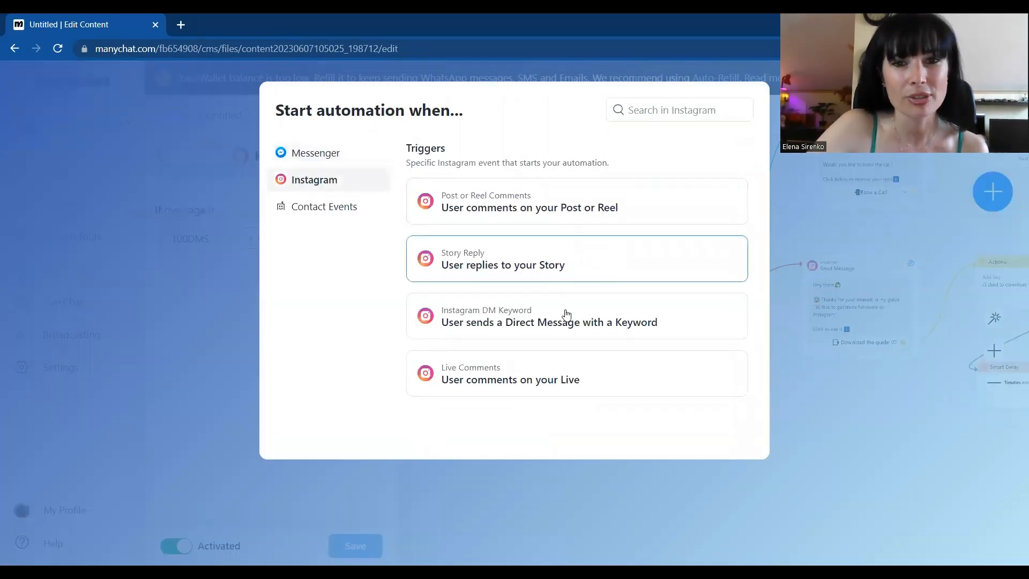
{"action": "left_click", "coordinate": [533, 374]}
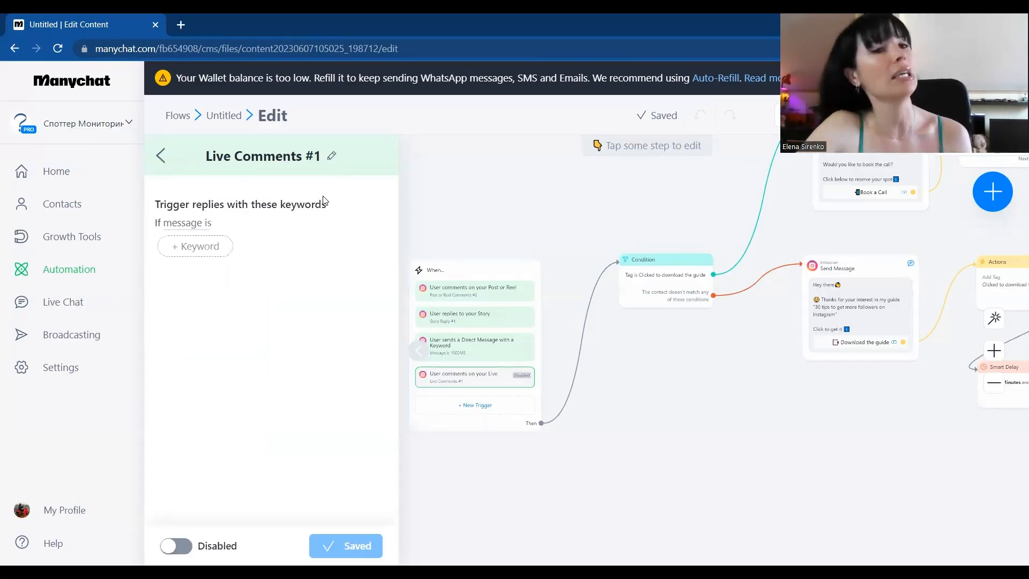
{"action": "left_click", "coordinate": [189, 224]}
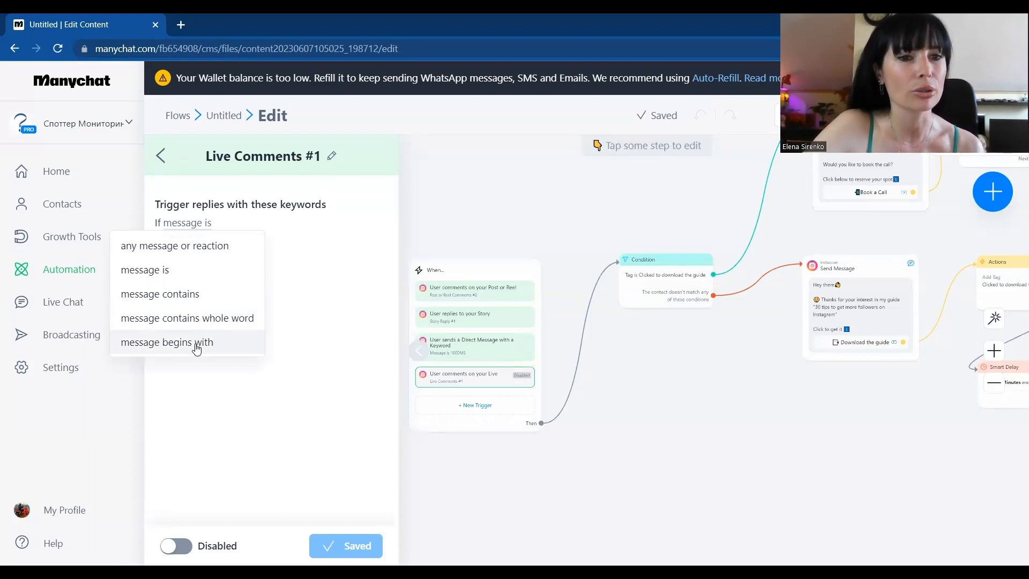
{"action": "left_click", "coordinate": [143, 268]}
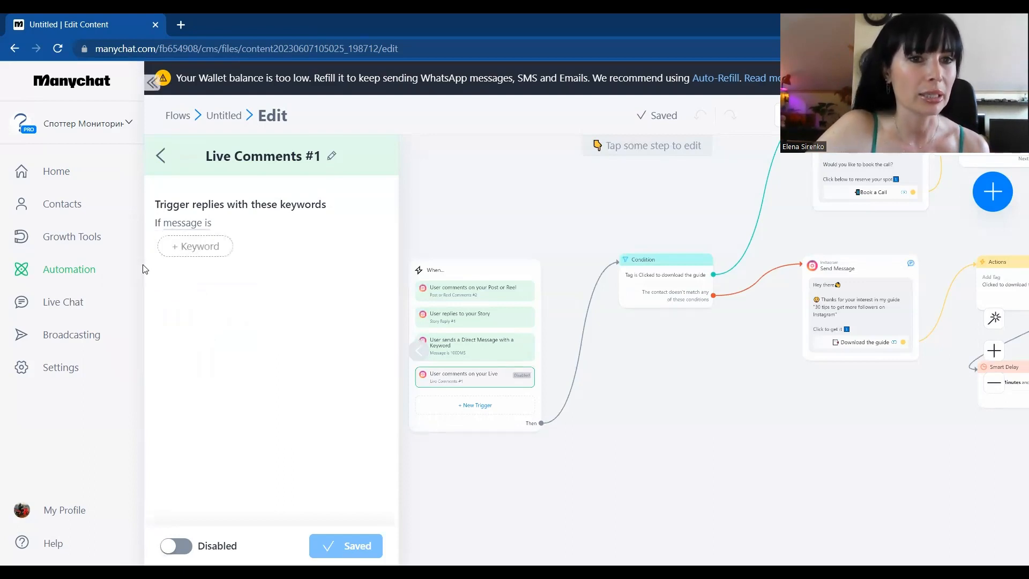
Step: Add 100DMS as the keyword of the Live Comments trigger
{"action": "left_click", "coordinate": [215, 250]}
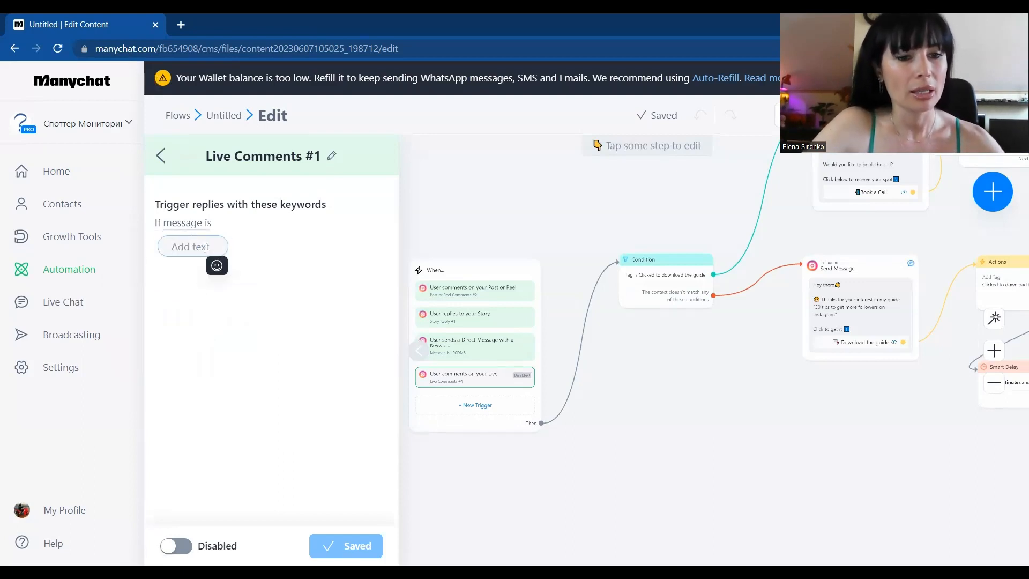
{"action": "type", "text": "100DMS"}
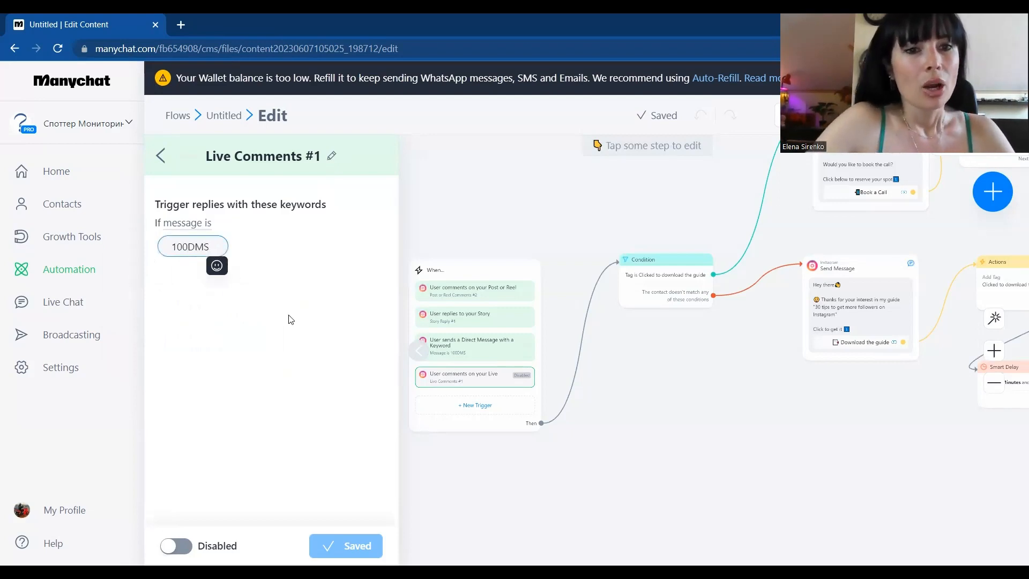
{"action": "key", "text": "Return"}
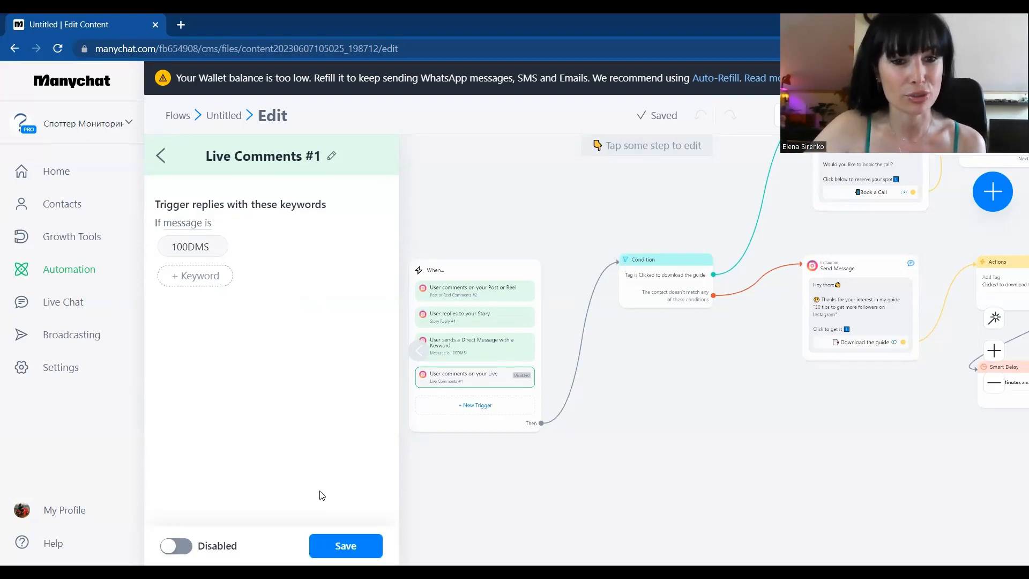
Step: Save and activate the Live Comments trigger and close its settings
{"action": "left_click", "coordinate": [347, 545]}
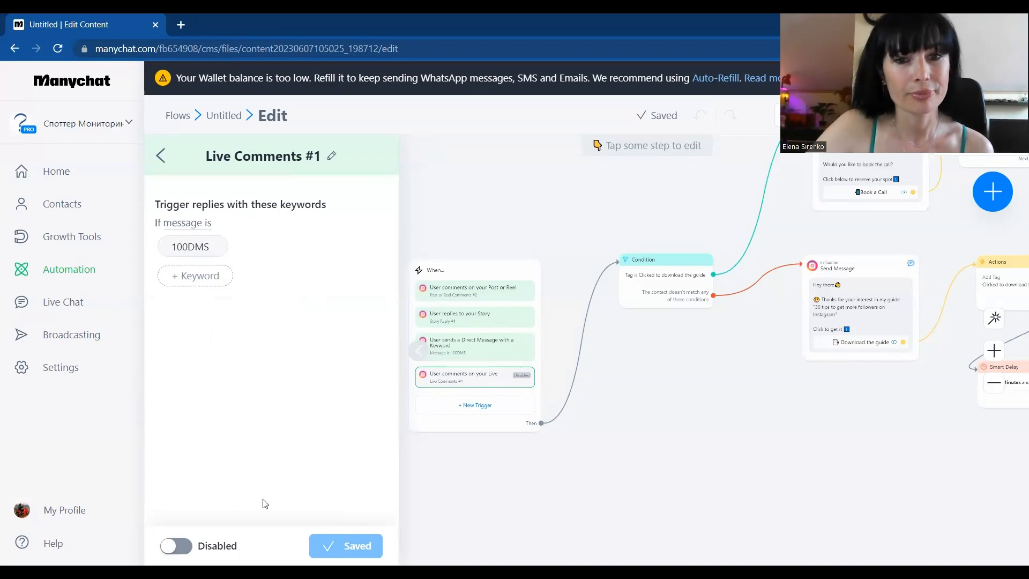
{"action": "left_click", "coordinate": [176, 545]}
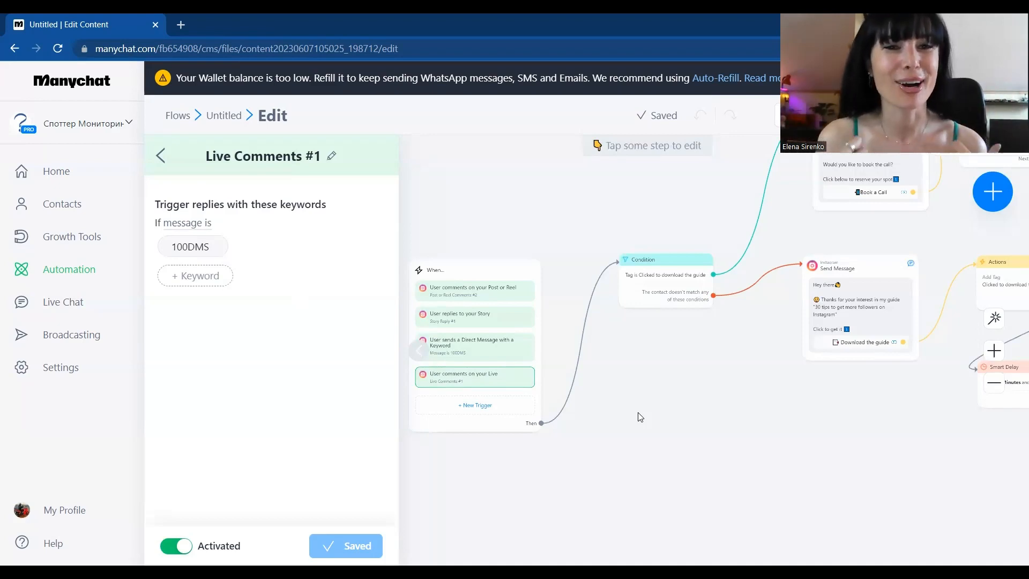
{"action": "left_click", "coordinate": [716, 395]}
{"action": "scroll", "coordinate": [735, 403], "scroll_direction": "down", "scroll_amount": 3}
{"action": "left_click_drag", "start_coordinate": [735, 402], "coordinate": [484, 387]}
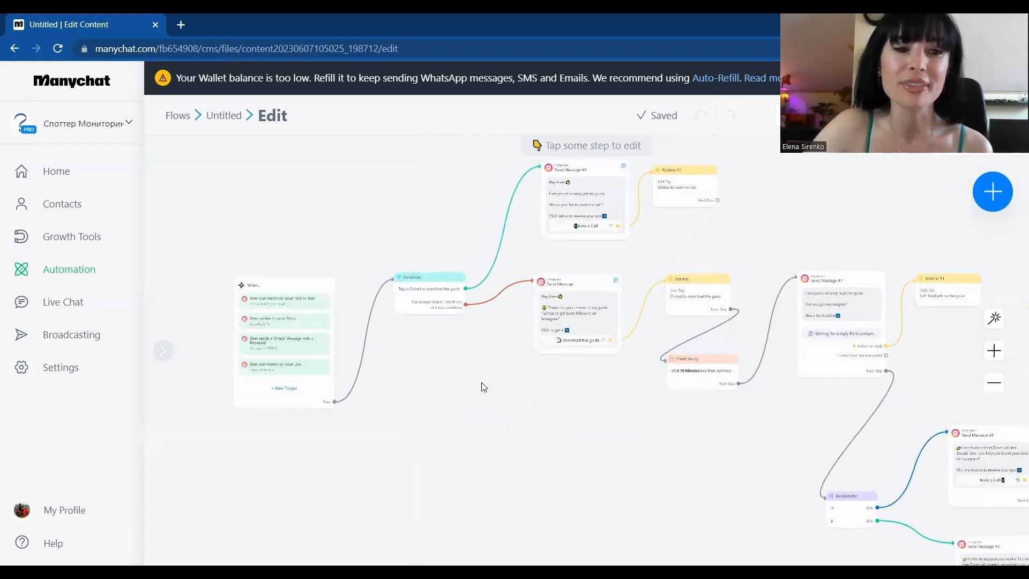